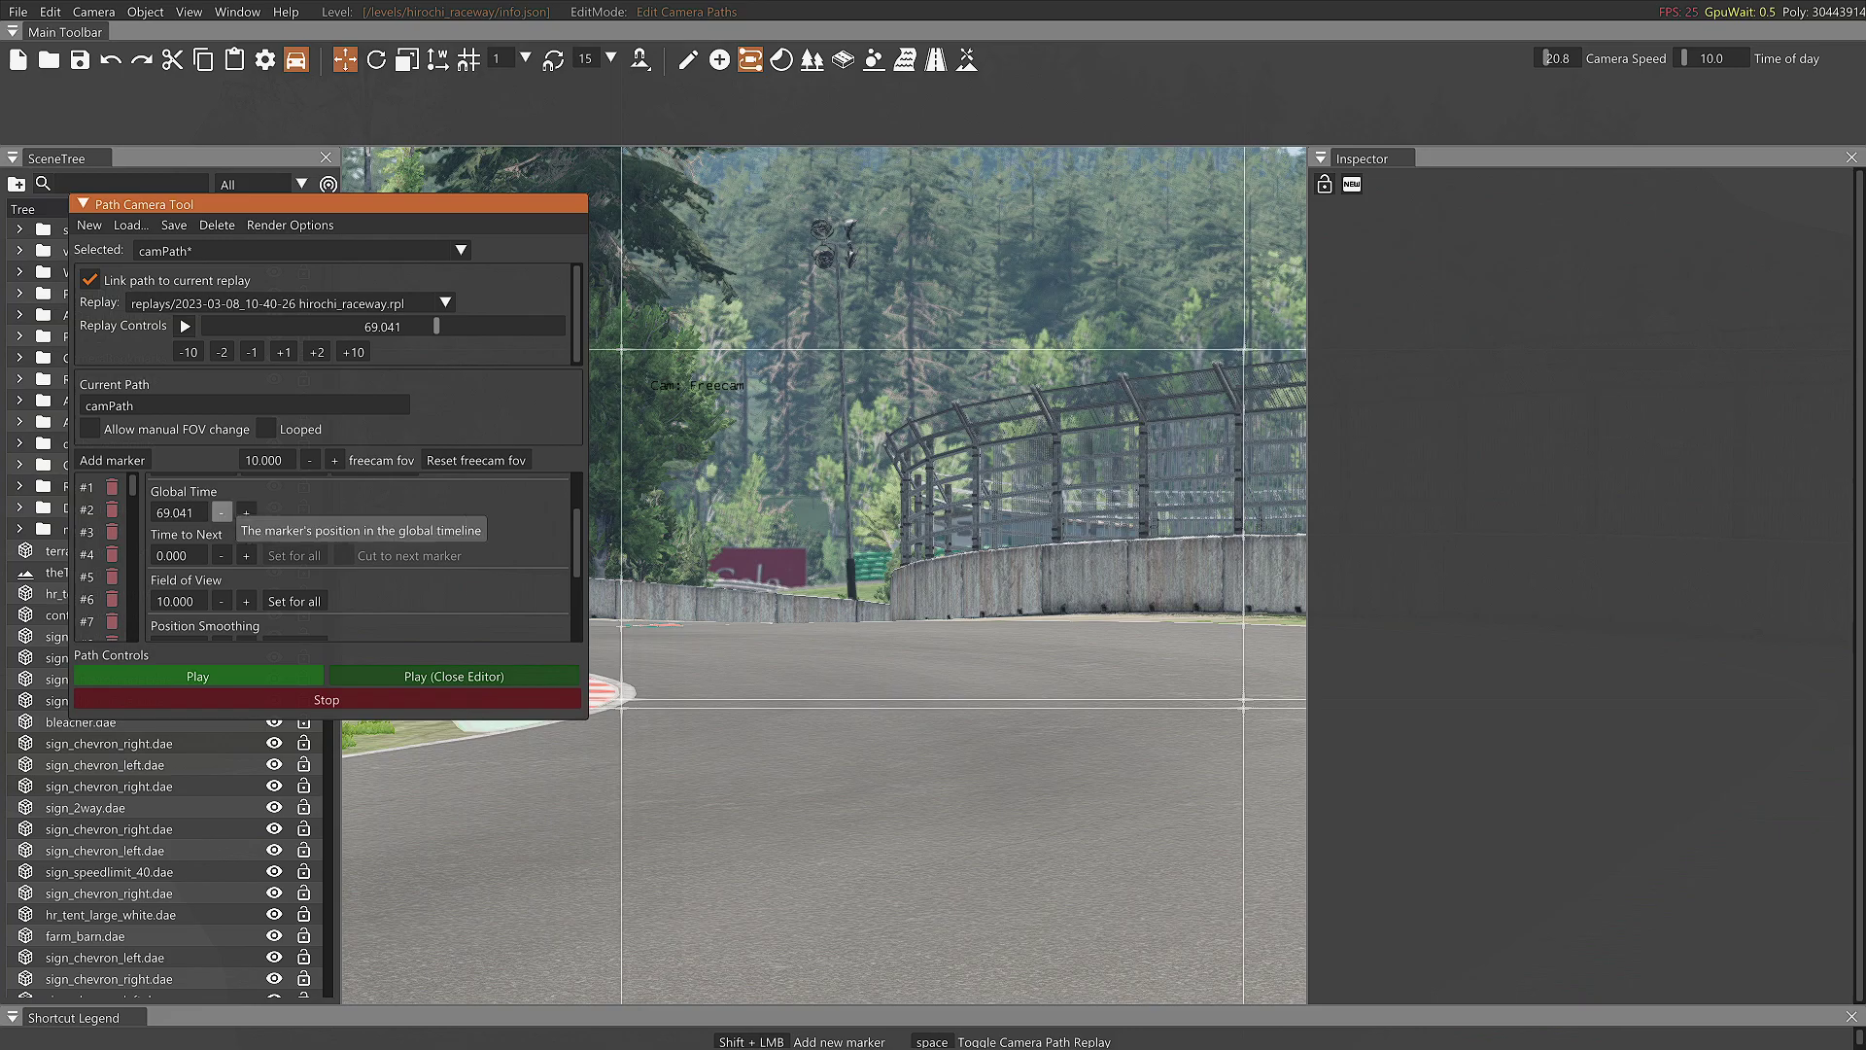
- Reframe the free camera on the red car and add a path marker at replay time 69.041 with a field of view of 10
key("w")
left_click_drag(826, 438, 977, 394)
key("w")
key("w")
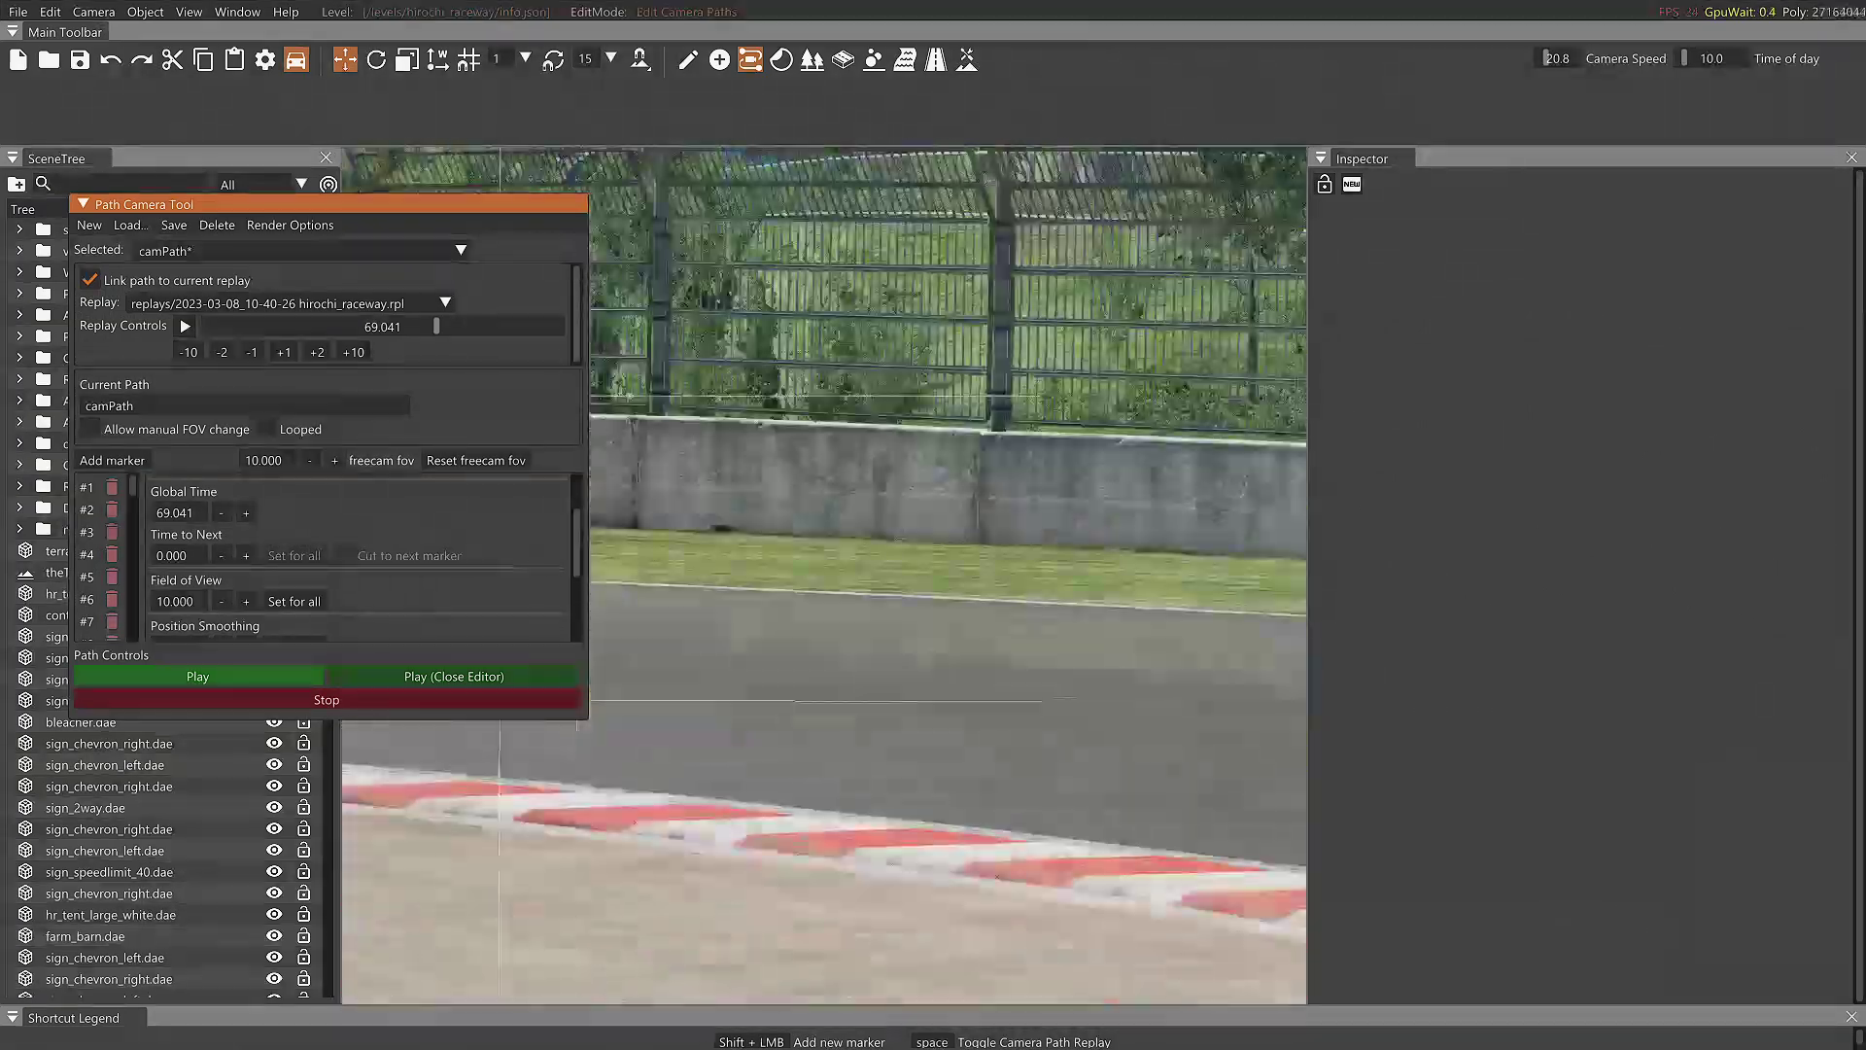
key("a")
left_click_drag(826, 438, 855, 365)
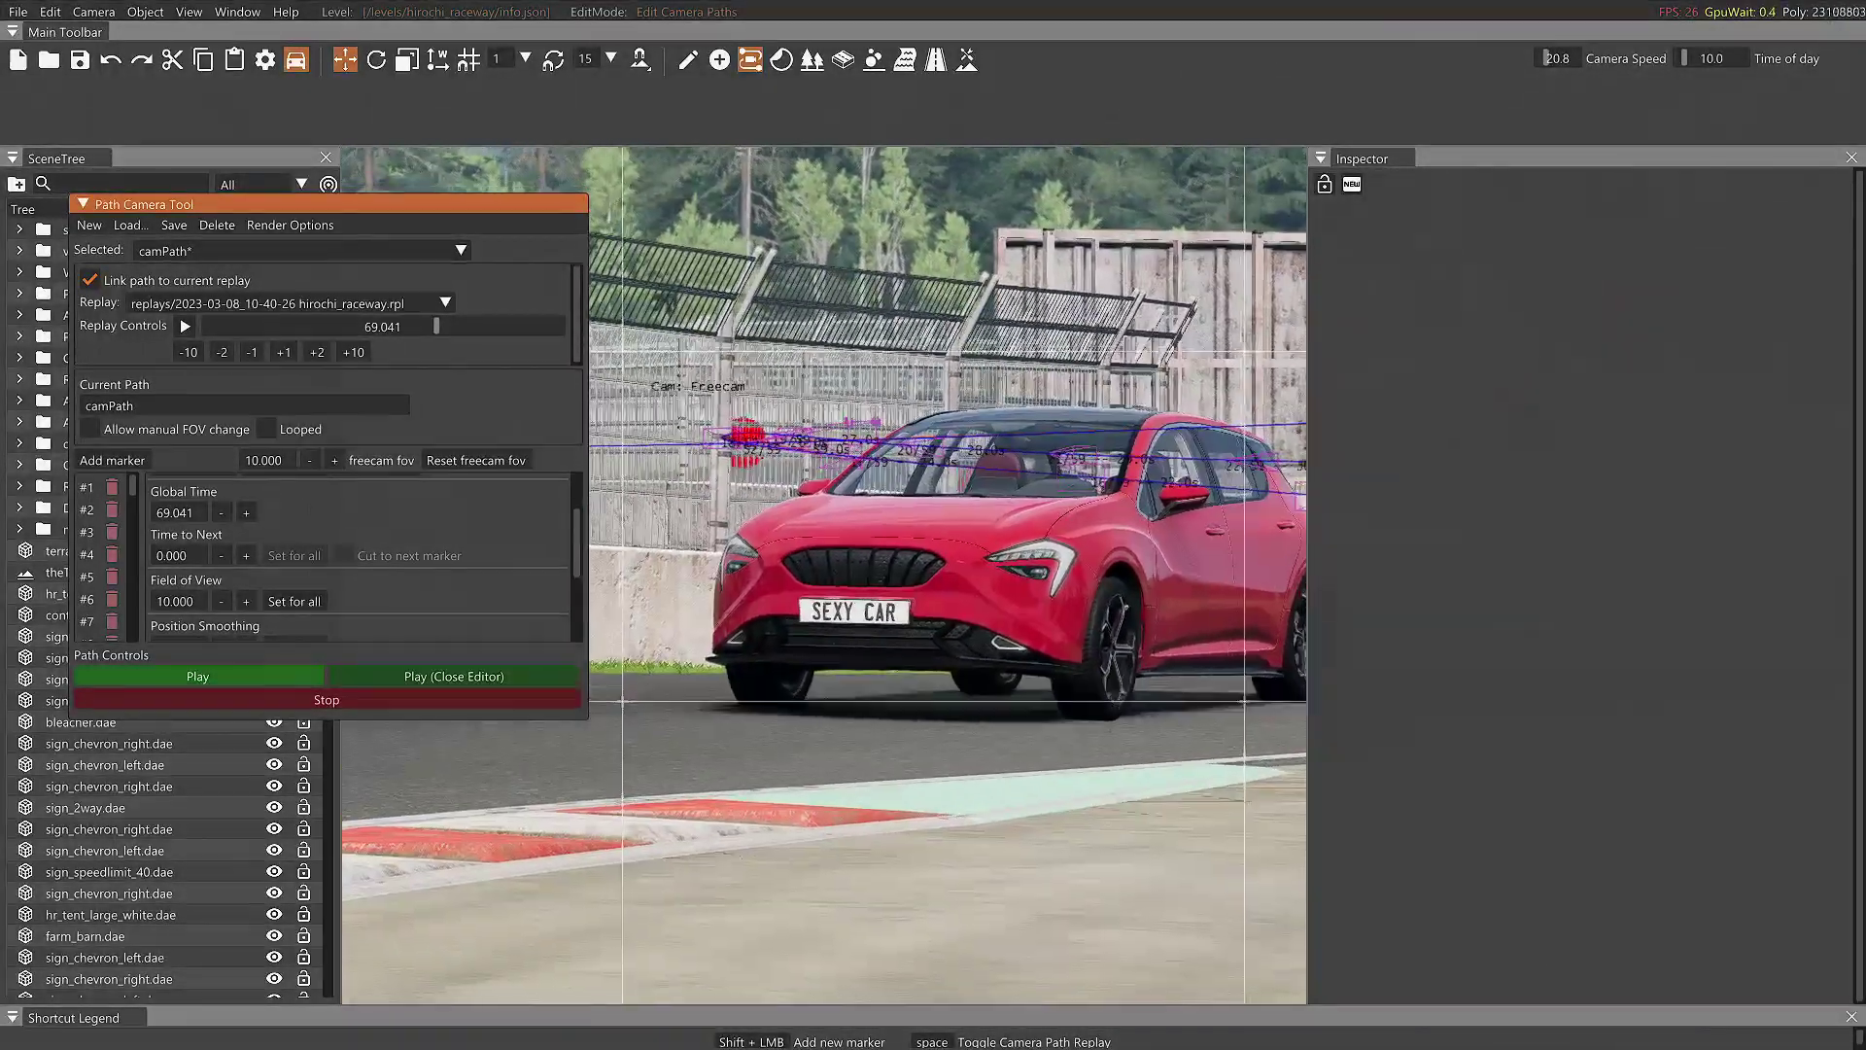
left_click(111, 460)
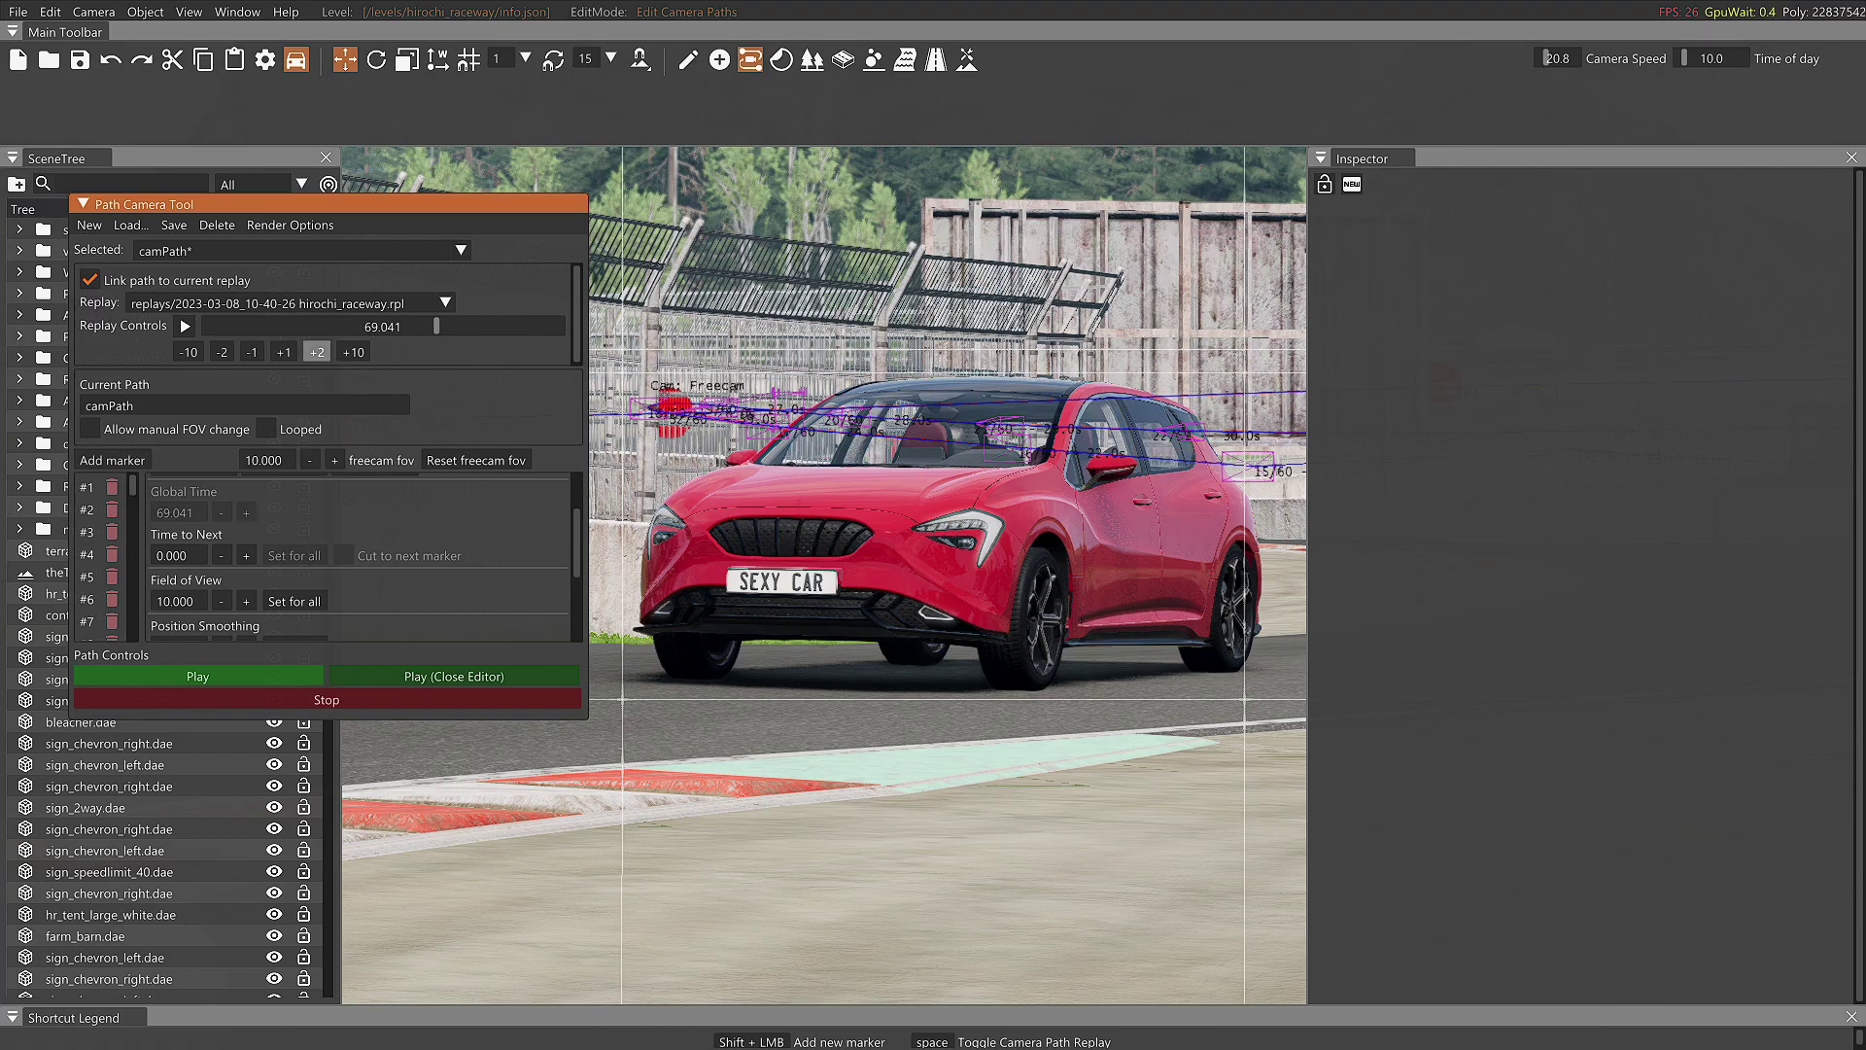
- Advance the replay two seconds, reframe the car with a wider field of view of 15.410, and add a marker at 71.029
left_click(317, 352)
left_click_drag(826, 573, 564, 578)
key("Page_Down")
left_click(112, 459)
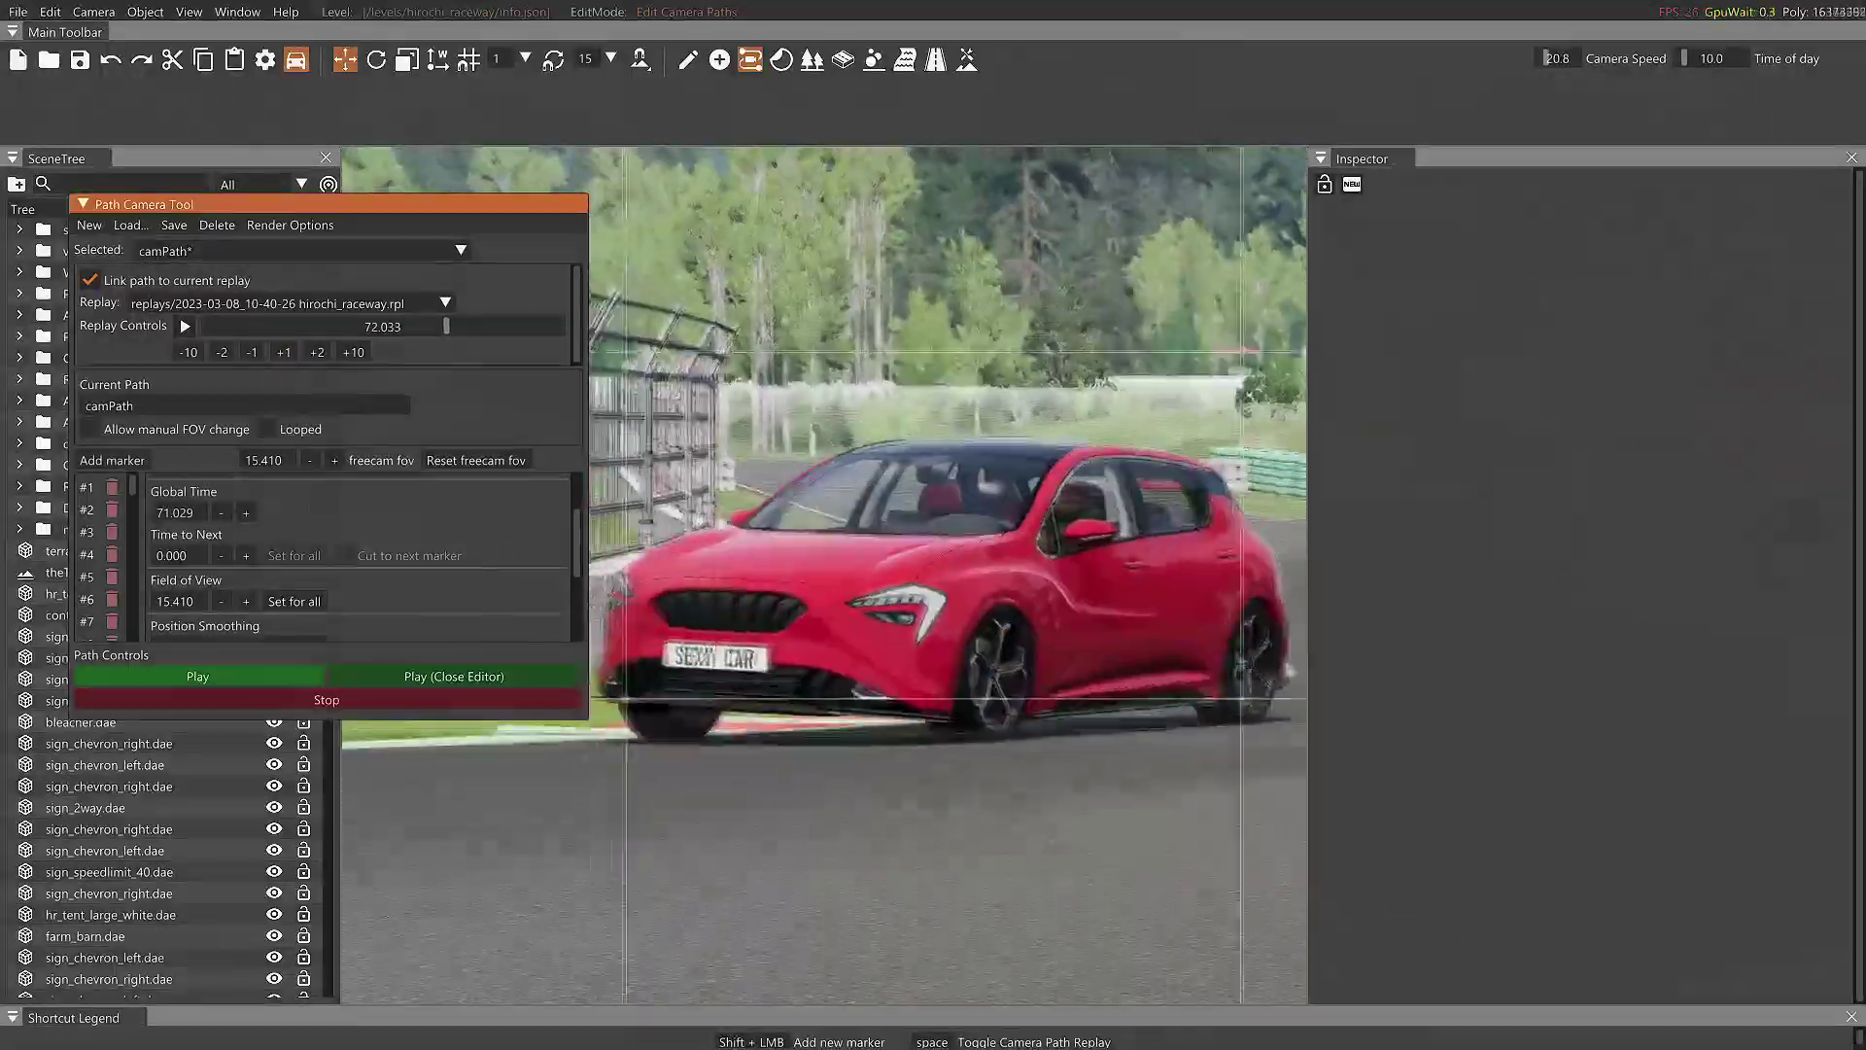
- Add camera markers following the car at one-second replay intervals from 72.033 to 76.033, keeping the field of view at 15.410
left_click(112, 460)
left_click(284, 352)
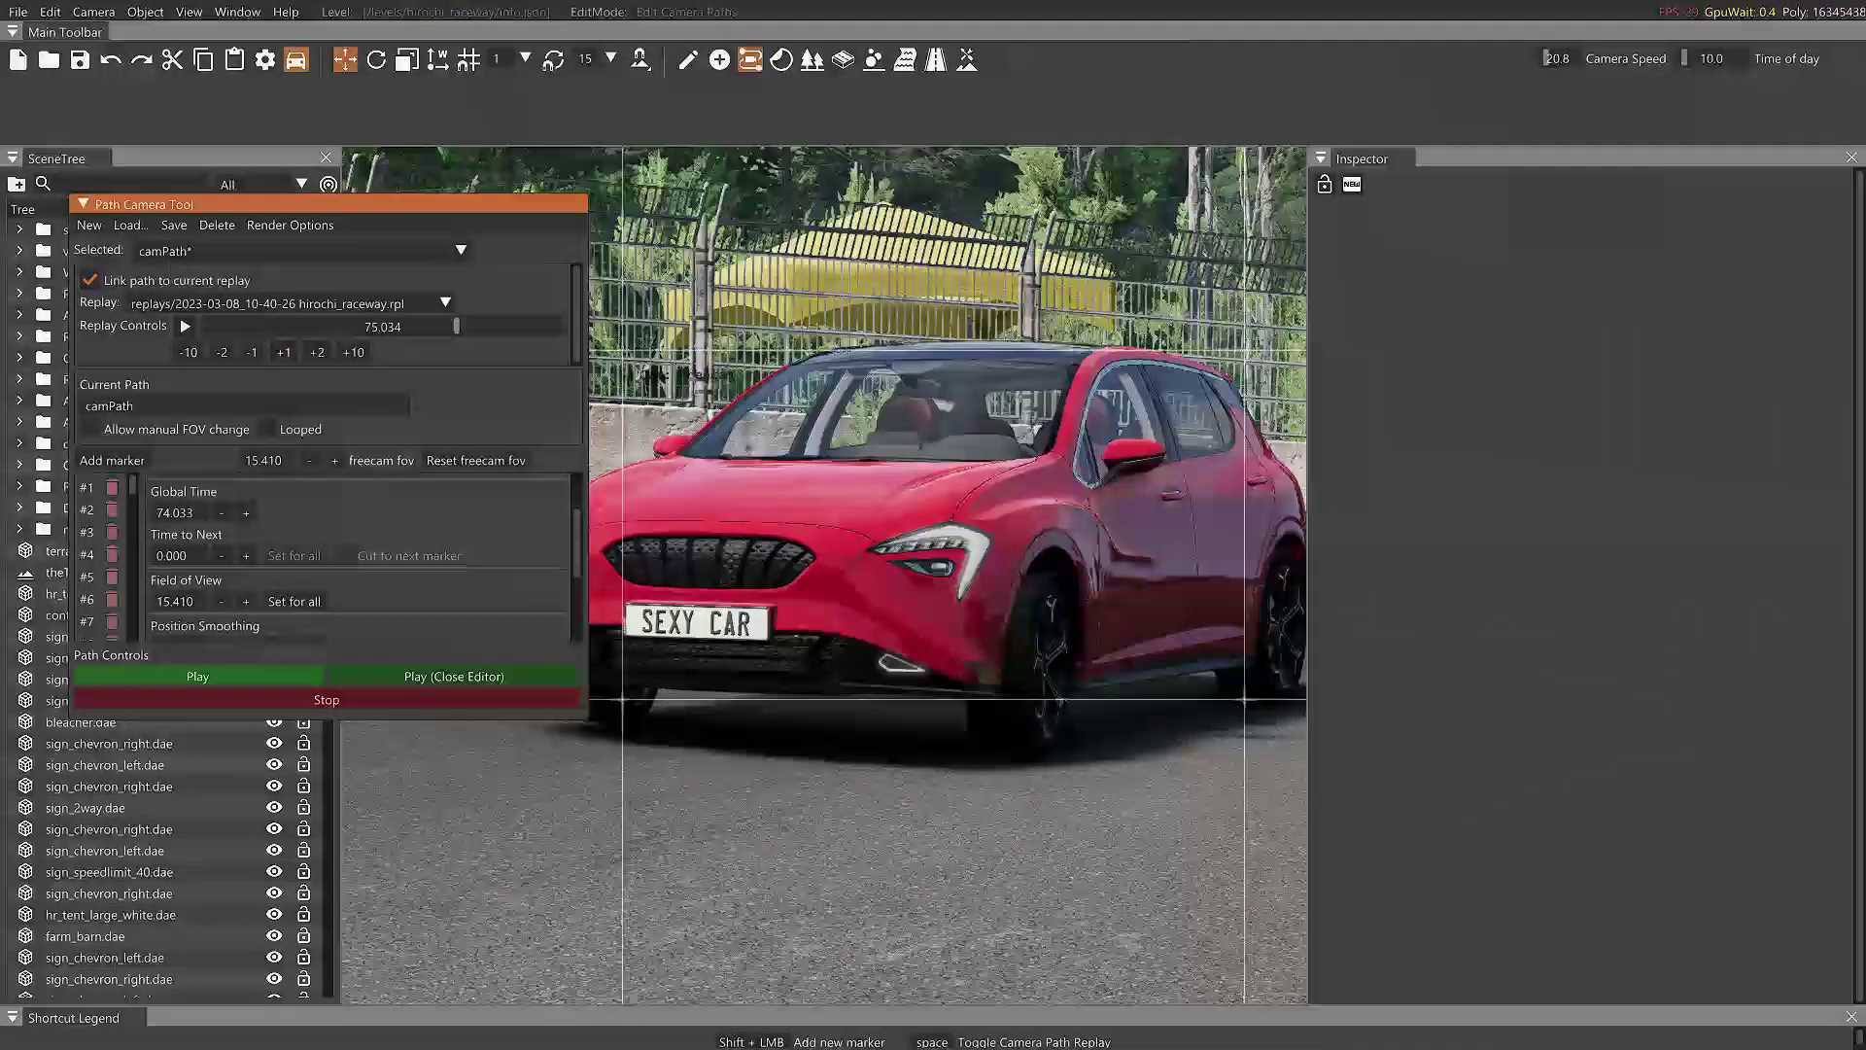
left_click(112, 460)
left_click(284, 351)
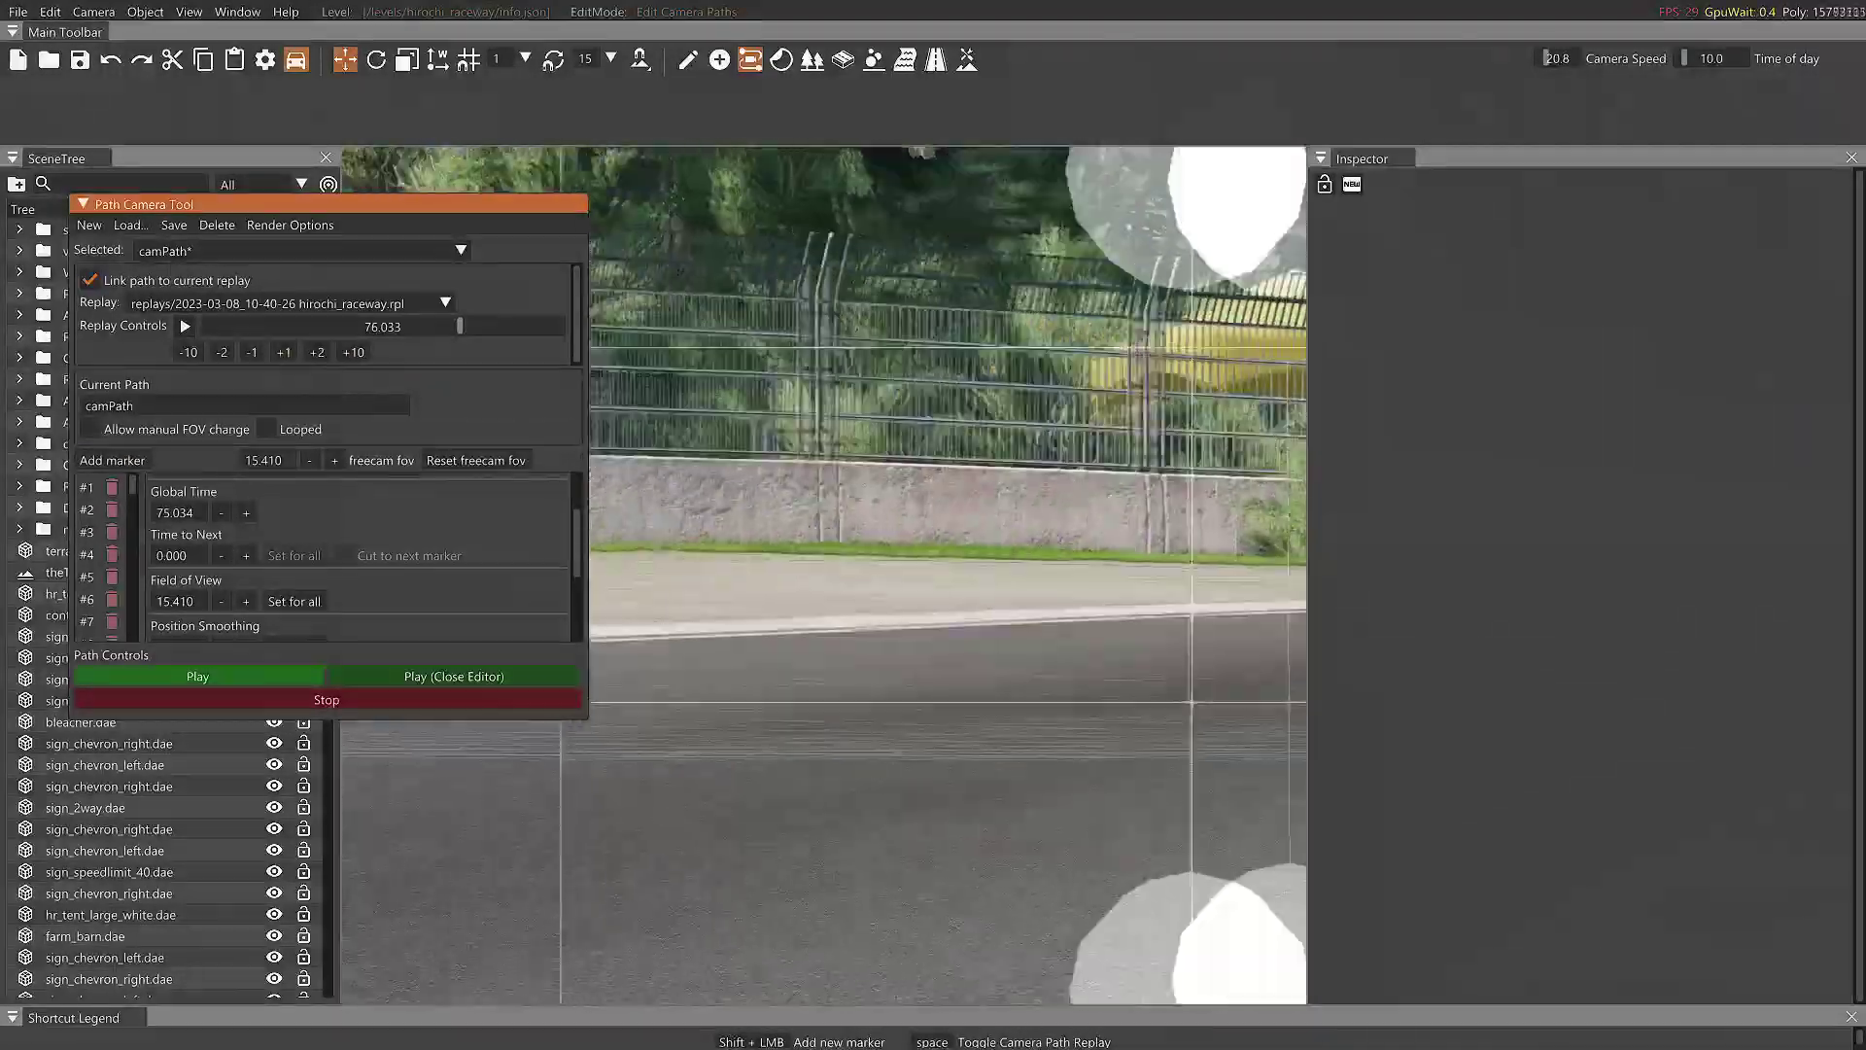
left_click(112, 459)
- Continue the camera path with one-second markers from 77.025 to 80.038, reframing the car through the kerbed corner each time
left_click(284, 352)
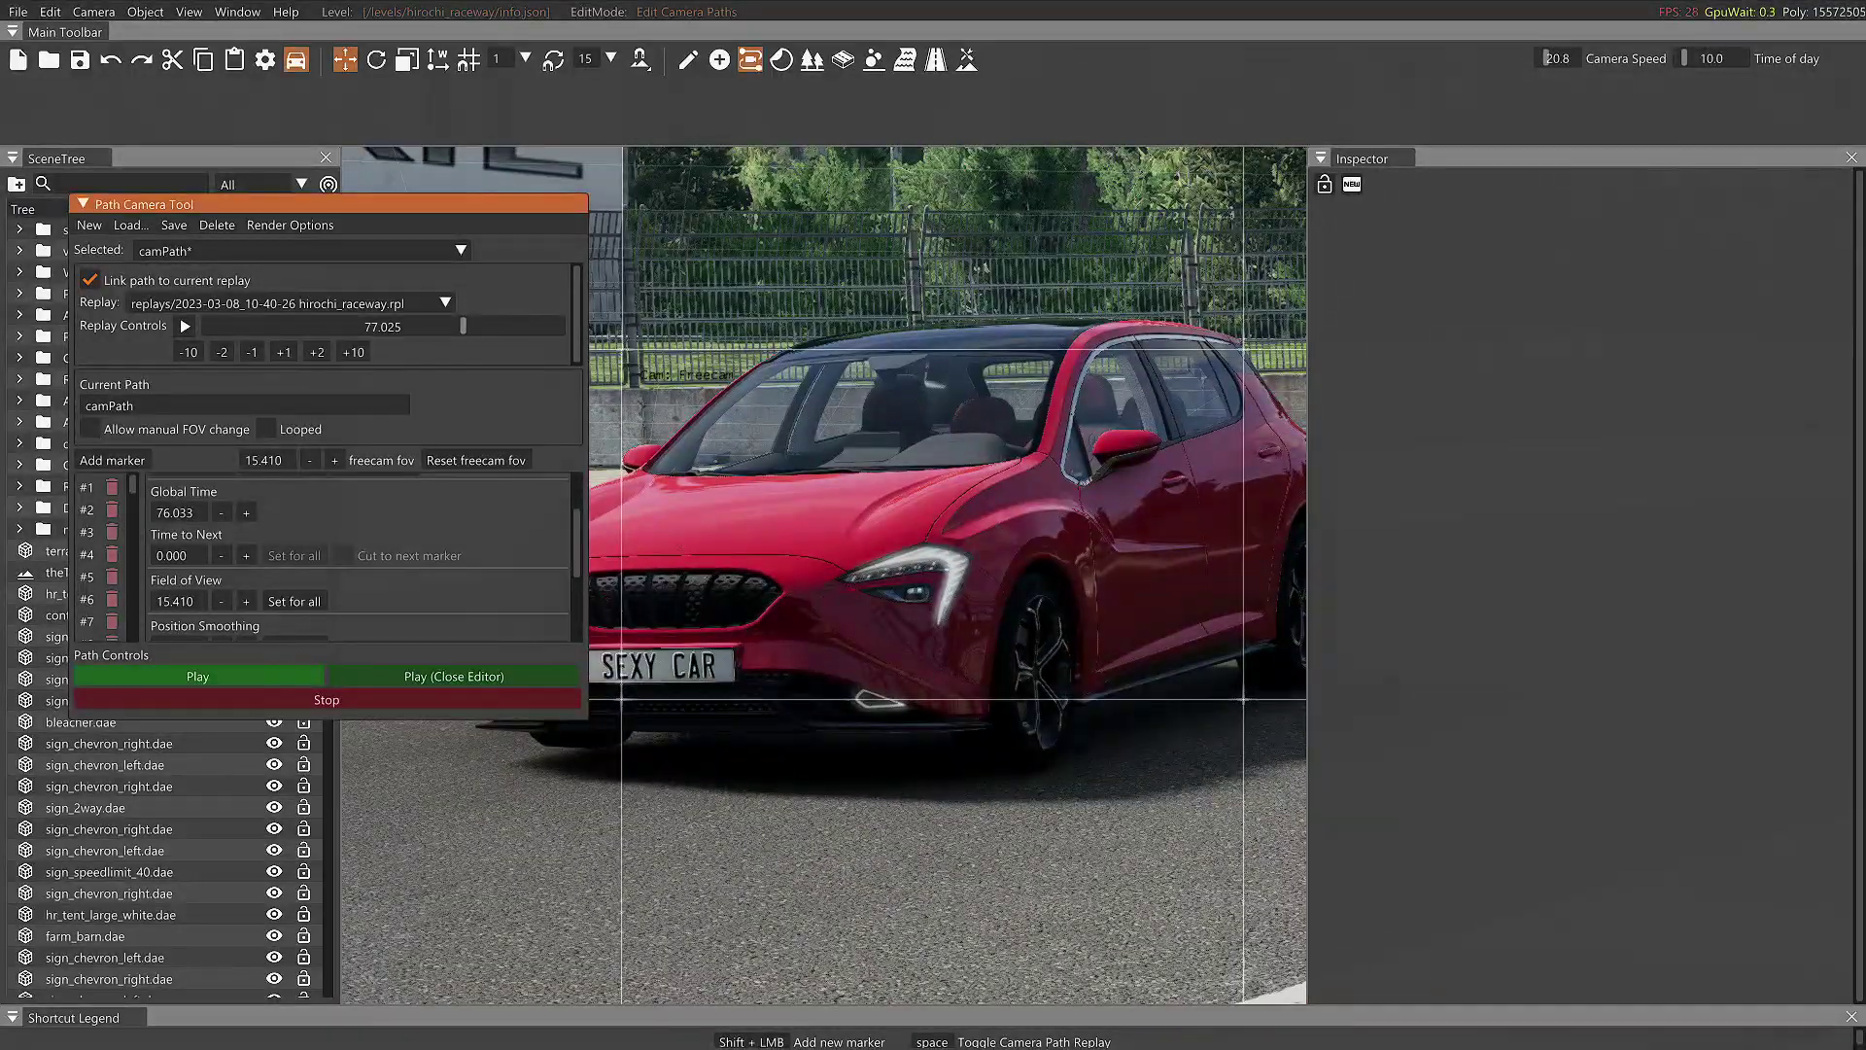
left_click(112, 460)
left_click(283, 352)
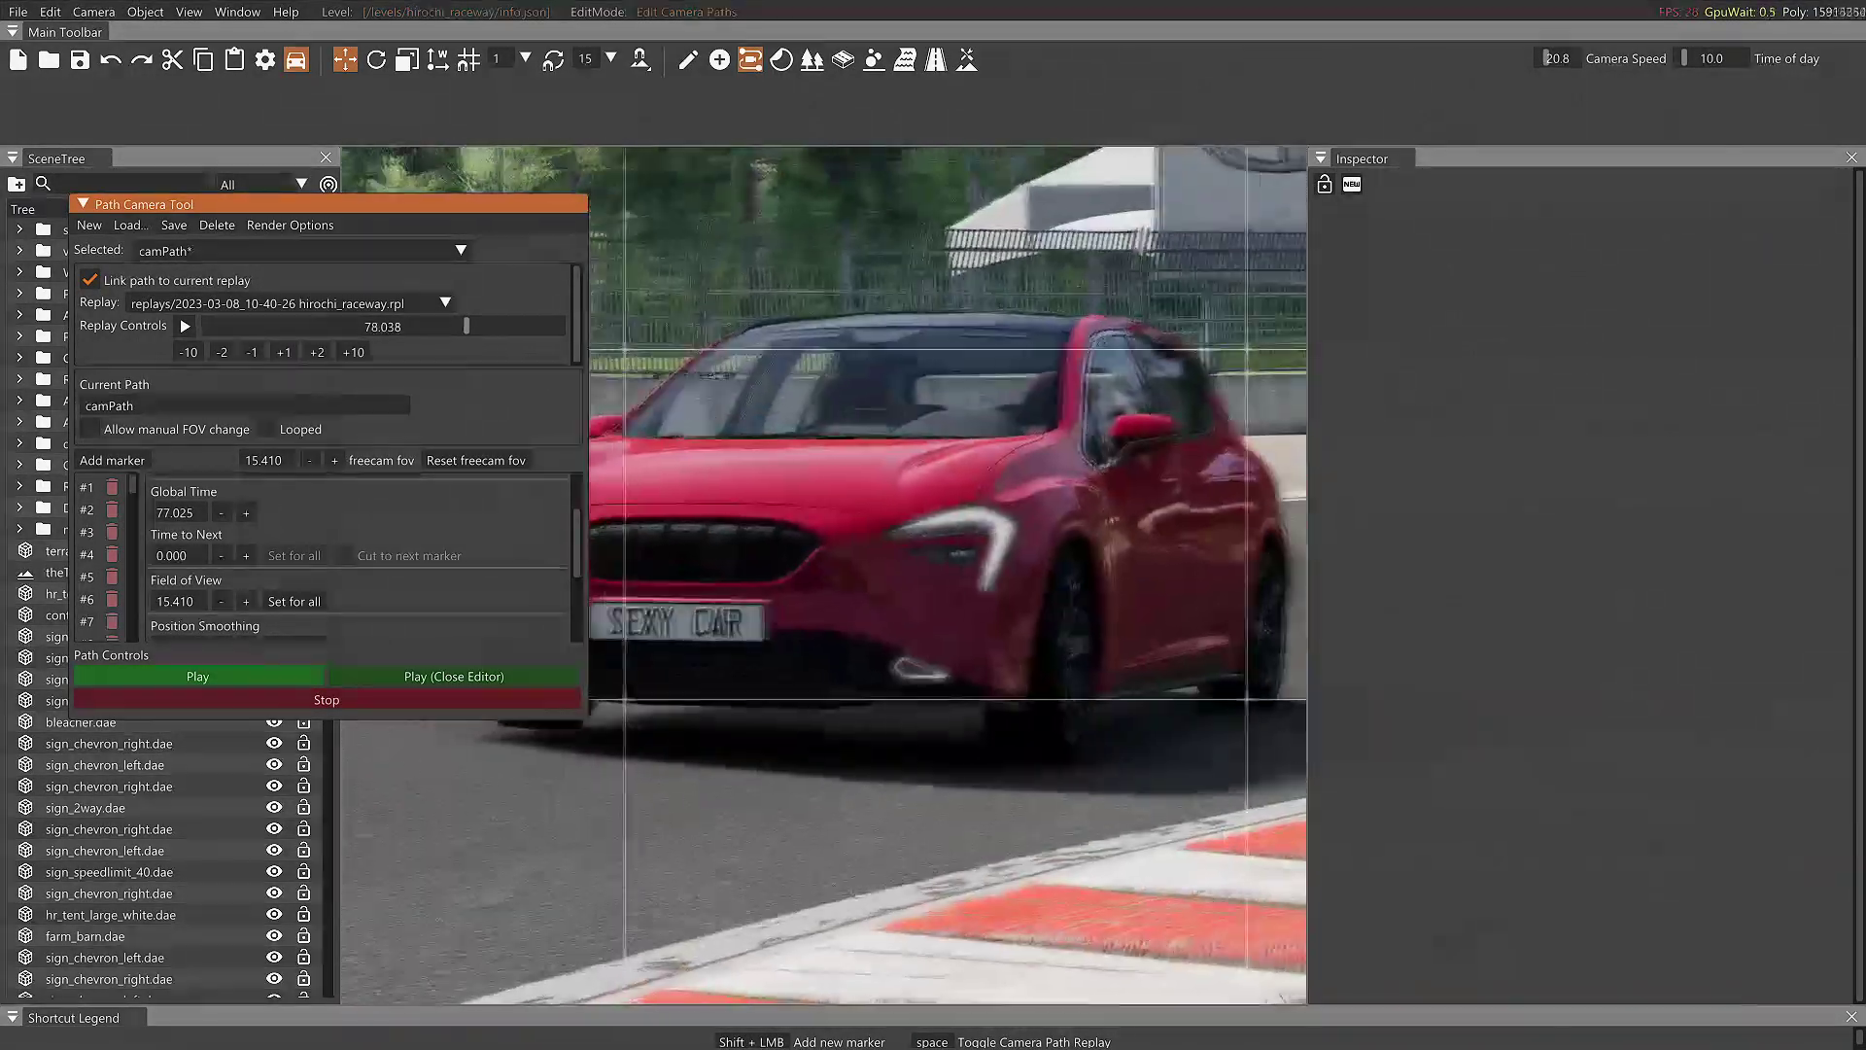
left_click(284, 352)
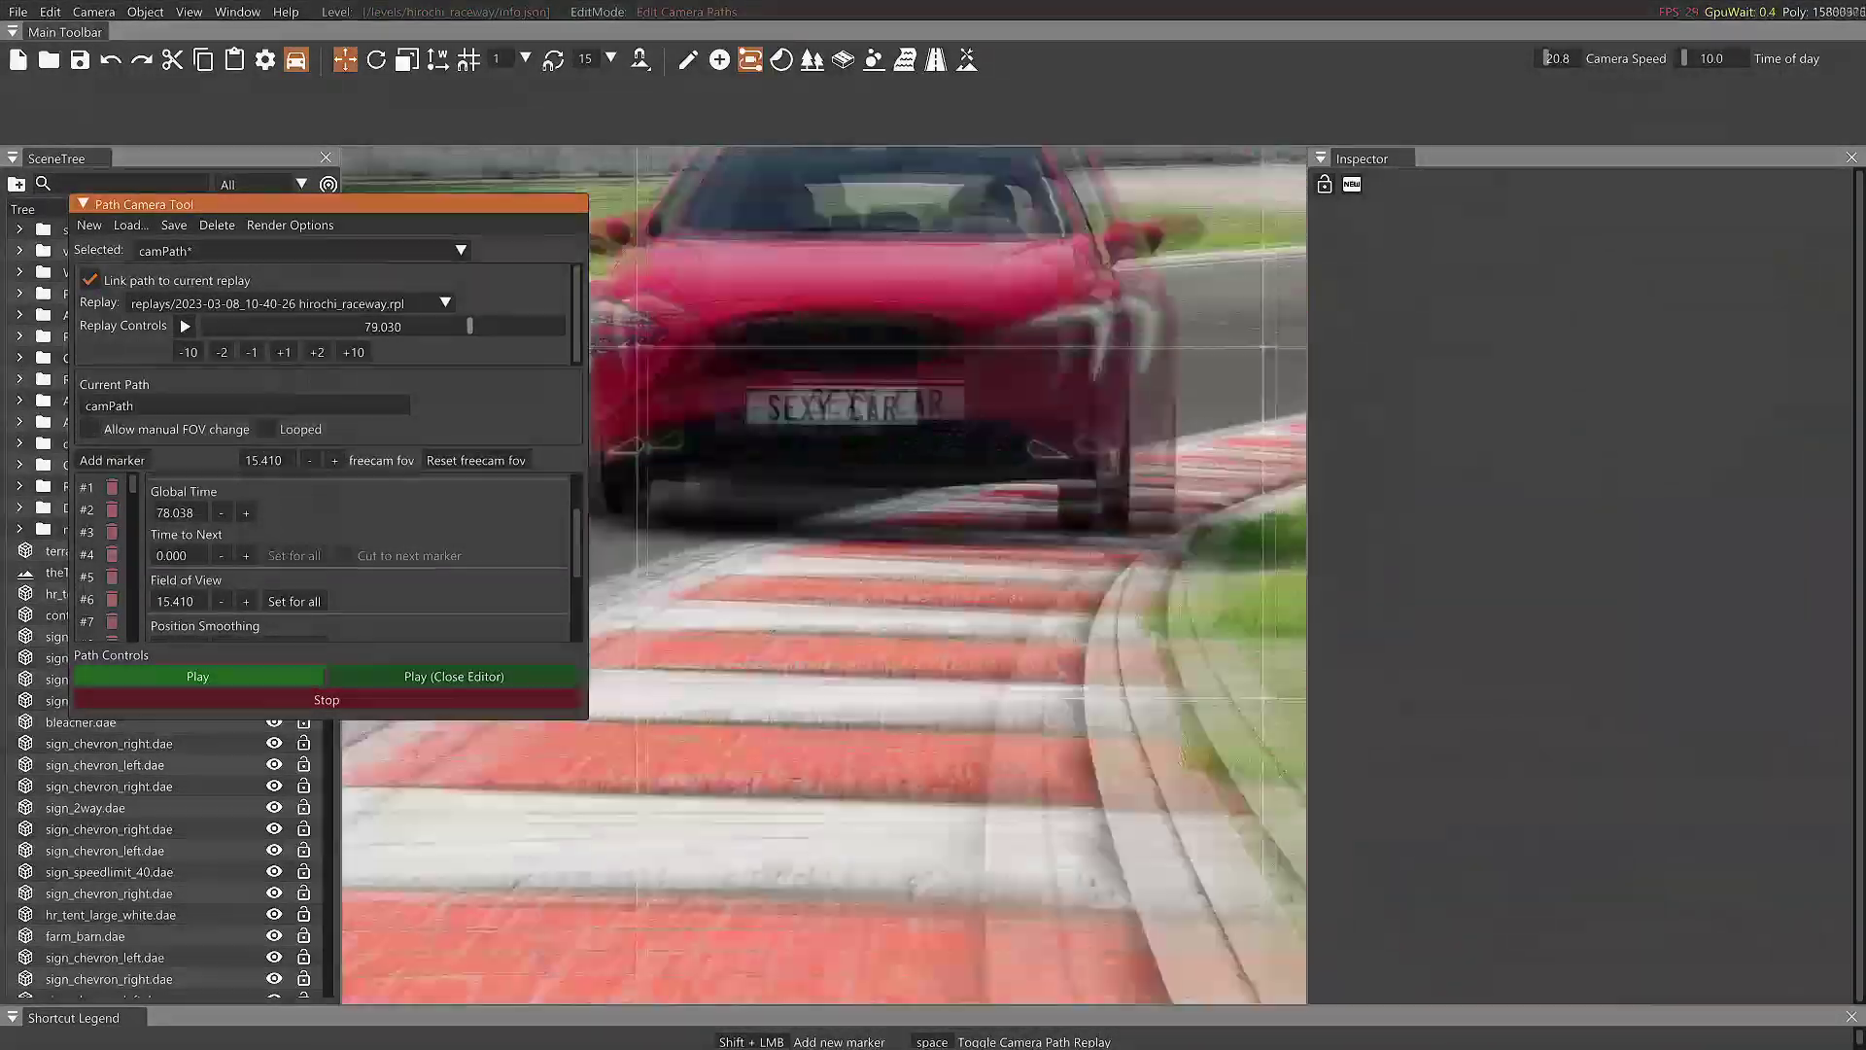
left_click(112, 459)
left_click(284, 352)
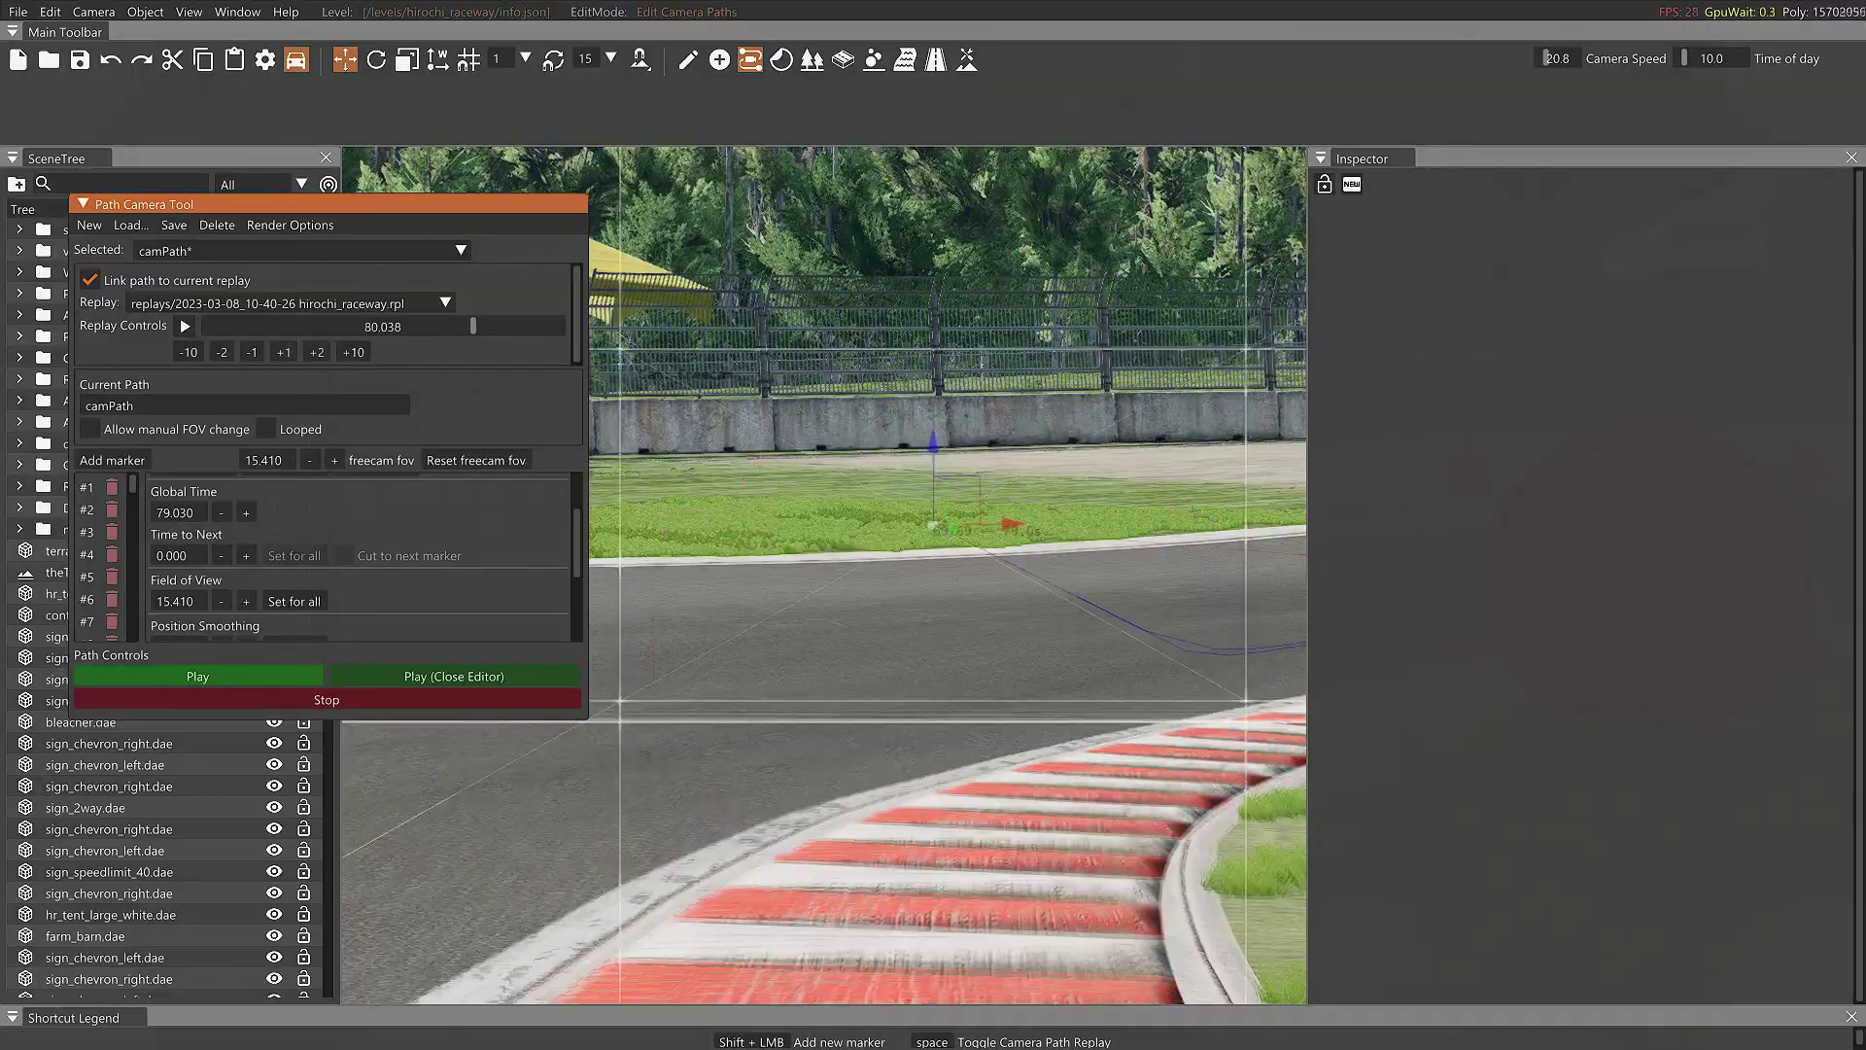
left_click(112, 460)
- Add three more markers one second apart, from 81.039 to 83.046, keeping the car framed as it passes
left_click(284, 351)
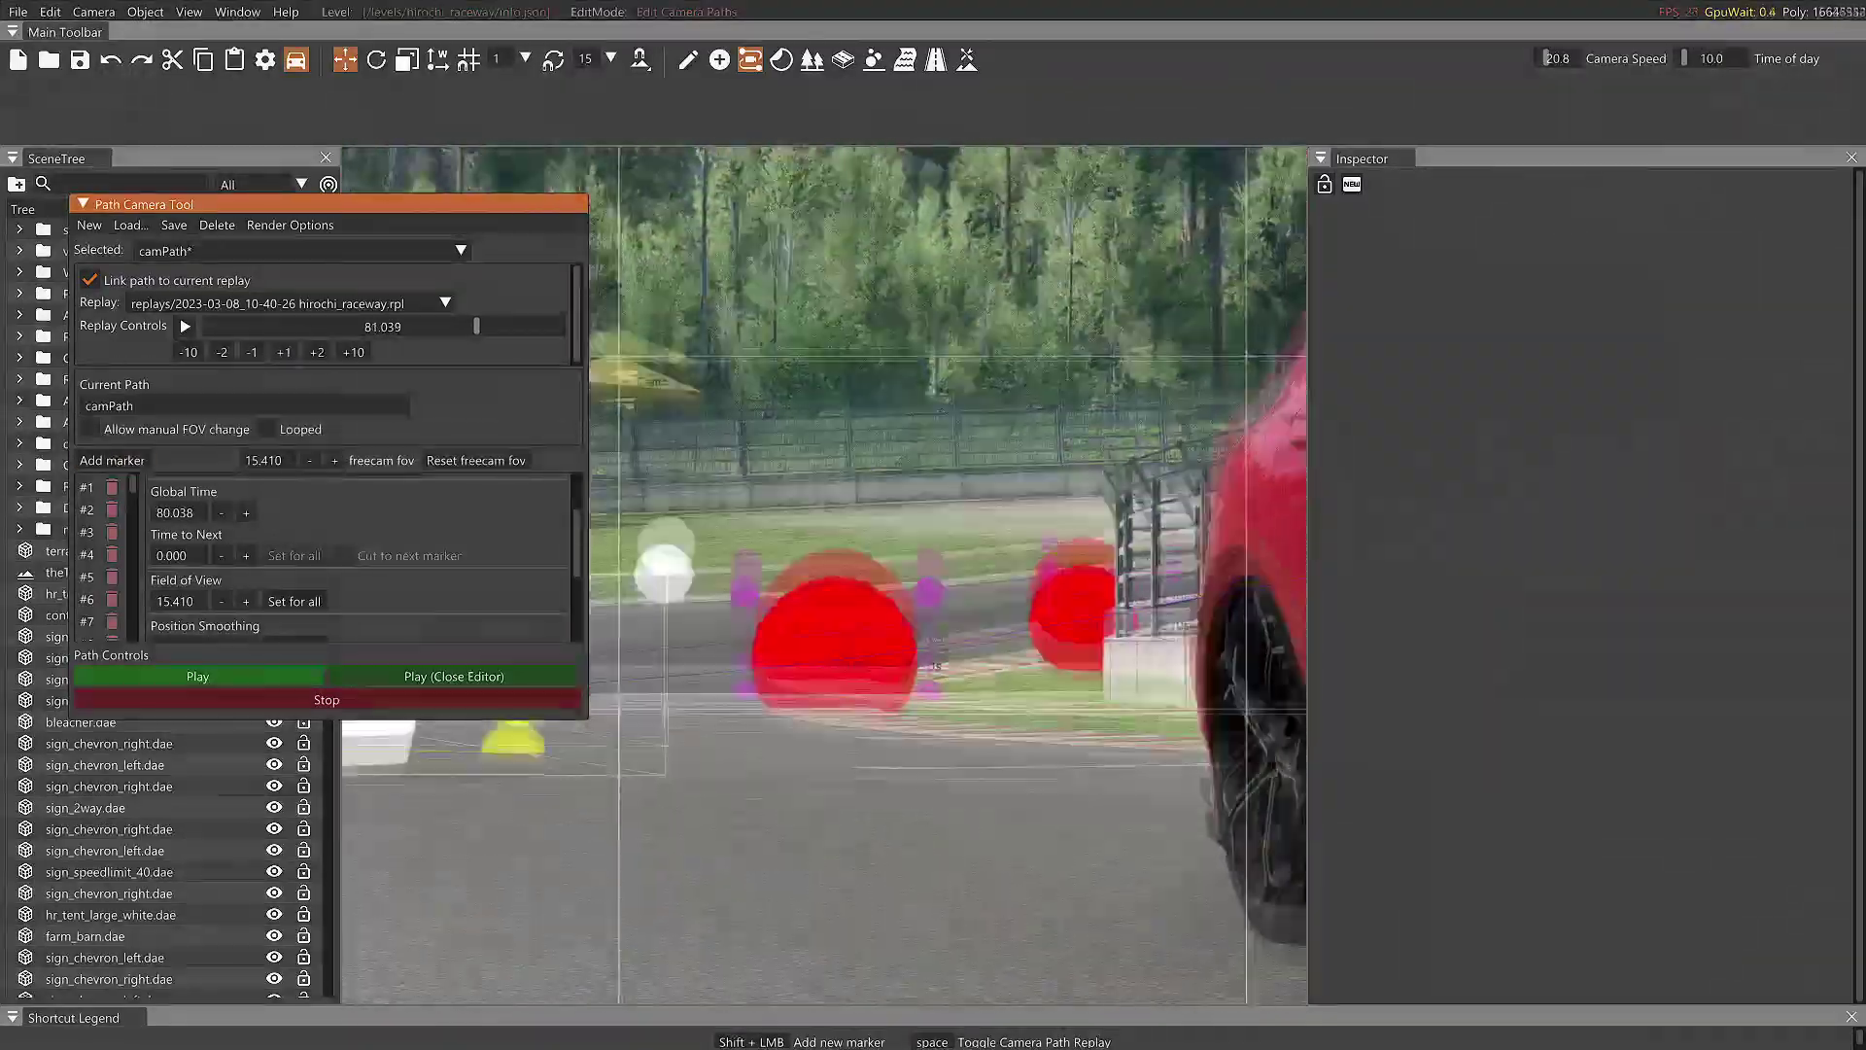
left_click(112, 459)
left_click(283, 352)
left_click(112, 460)
left_click(284, 352)
left_click(112, 460)
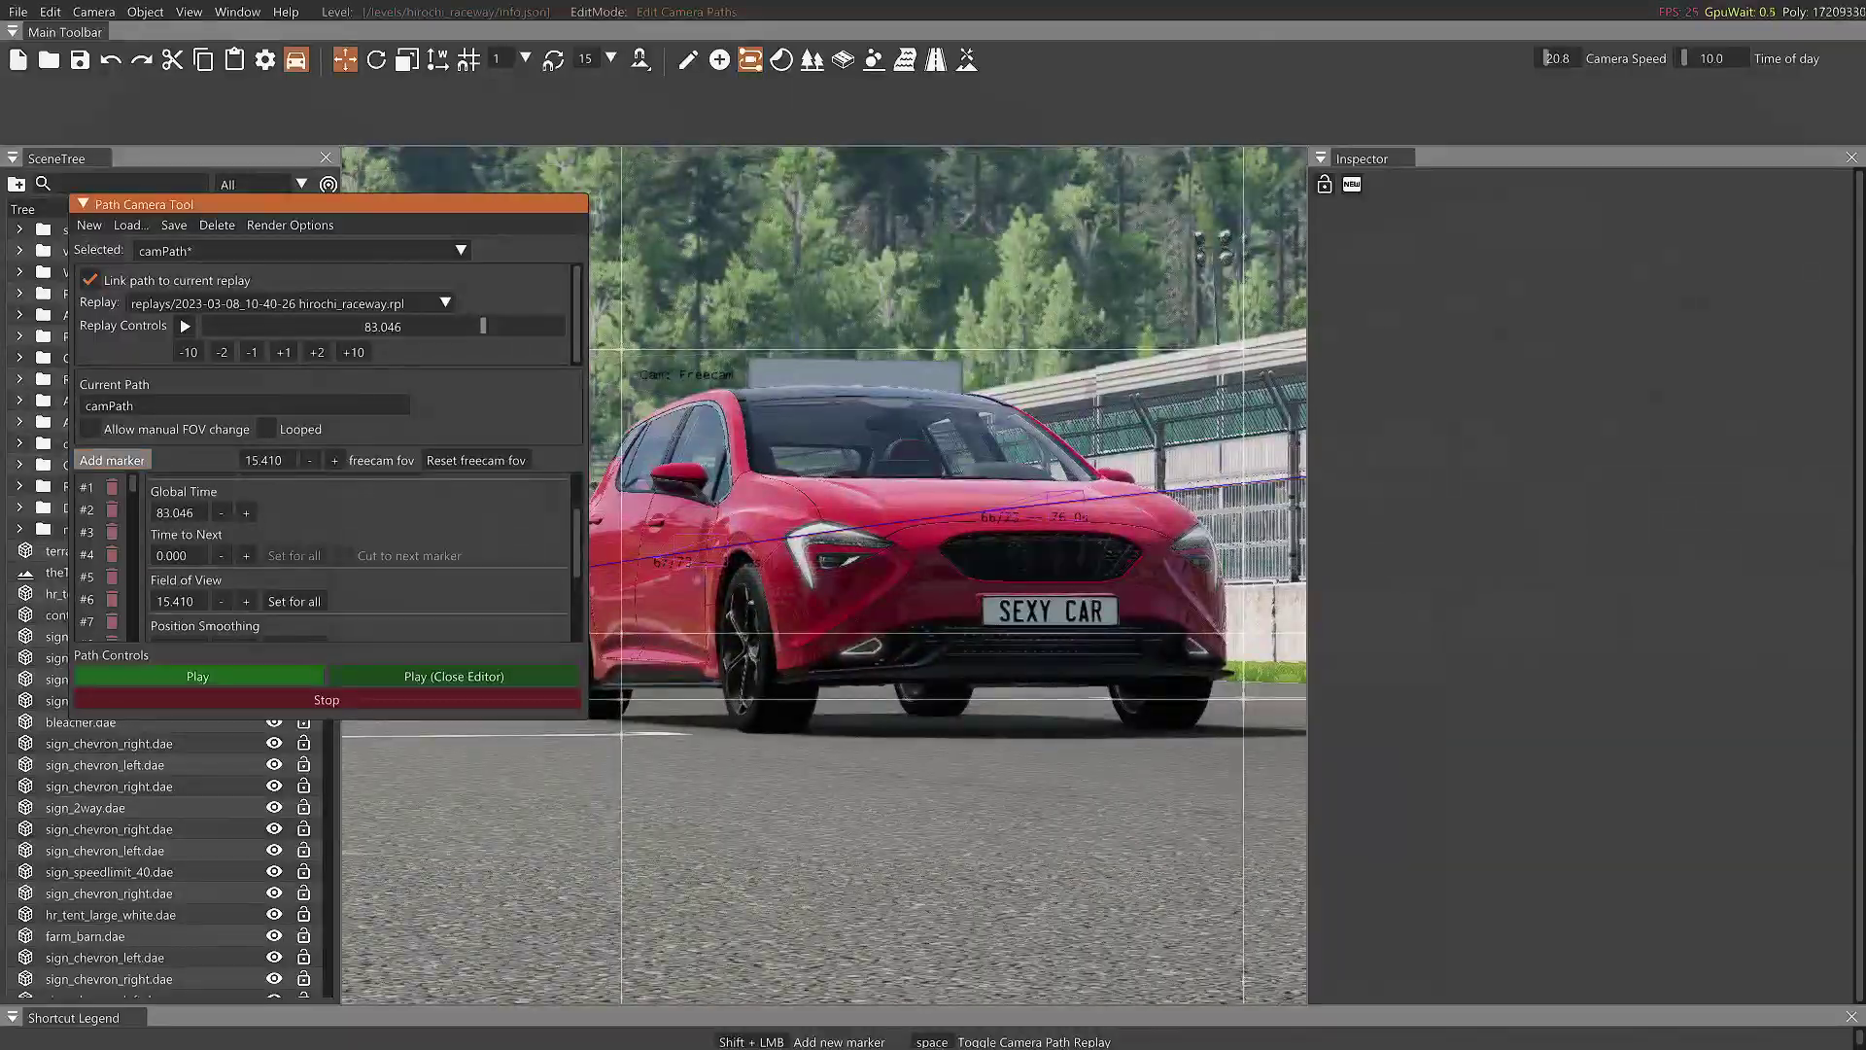
- Add markers at 85.043, 86.025 and 88.048, narrowing the field of view to 12.514 for the first and 11.337 for the last
left_click(316, 352)
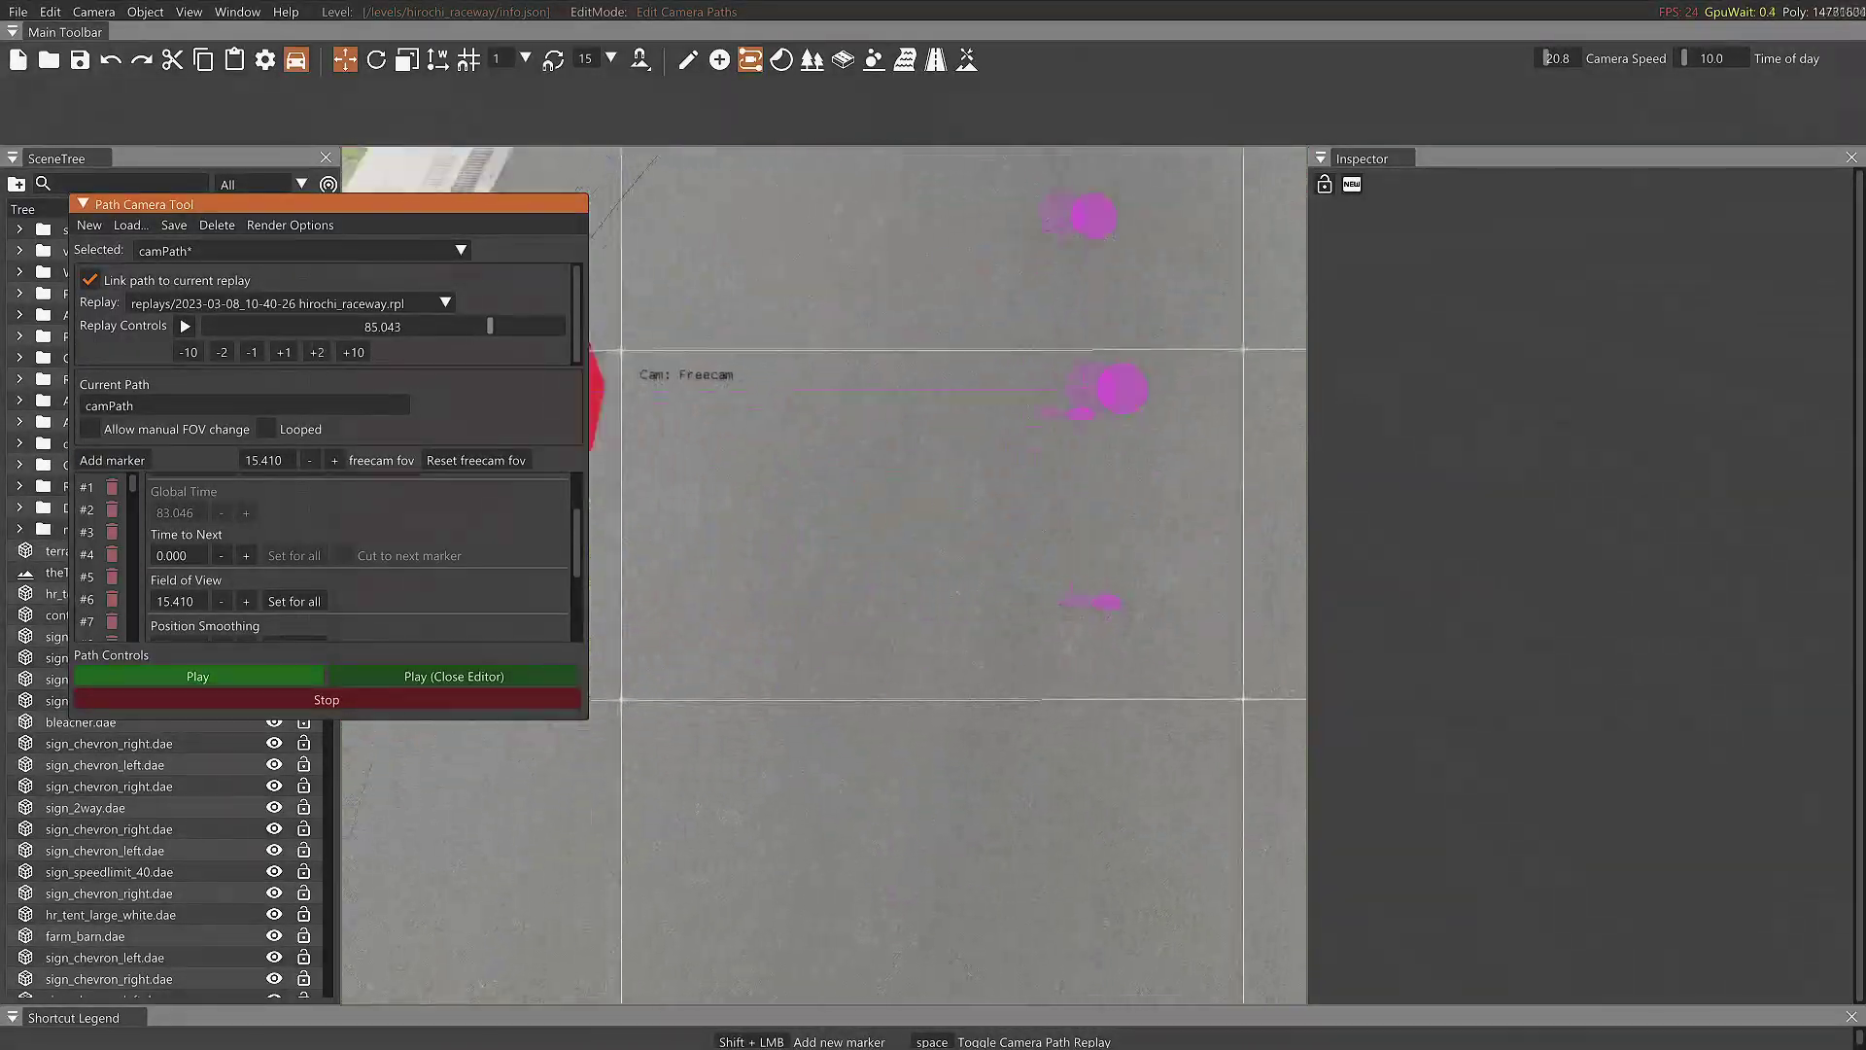
left_click(111, 460)
left_click(284, 352)
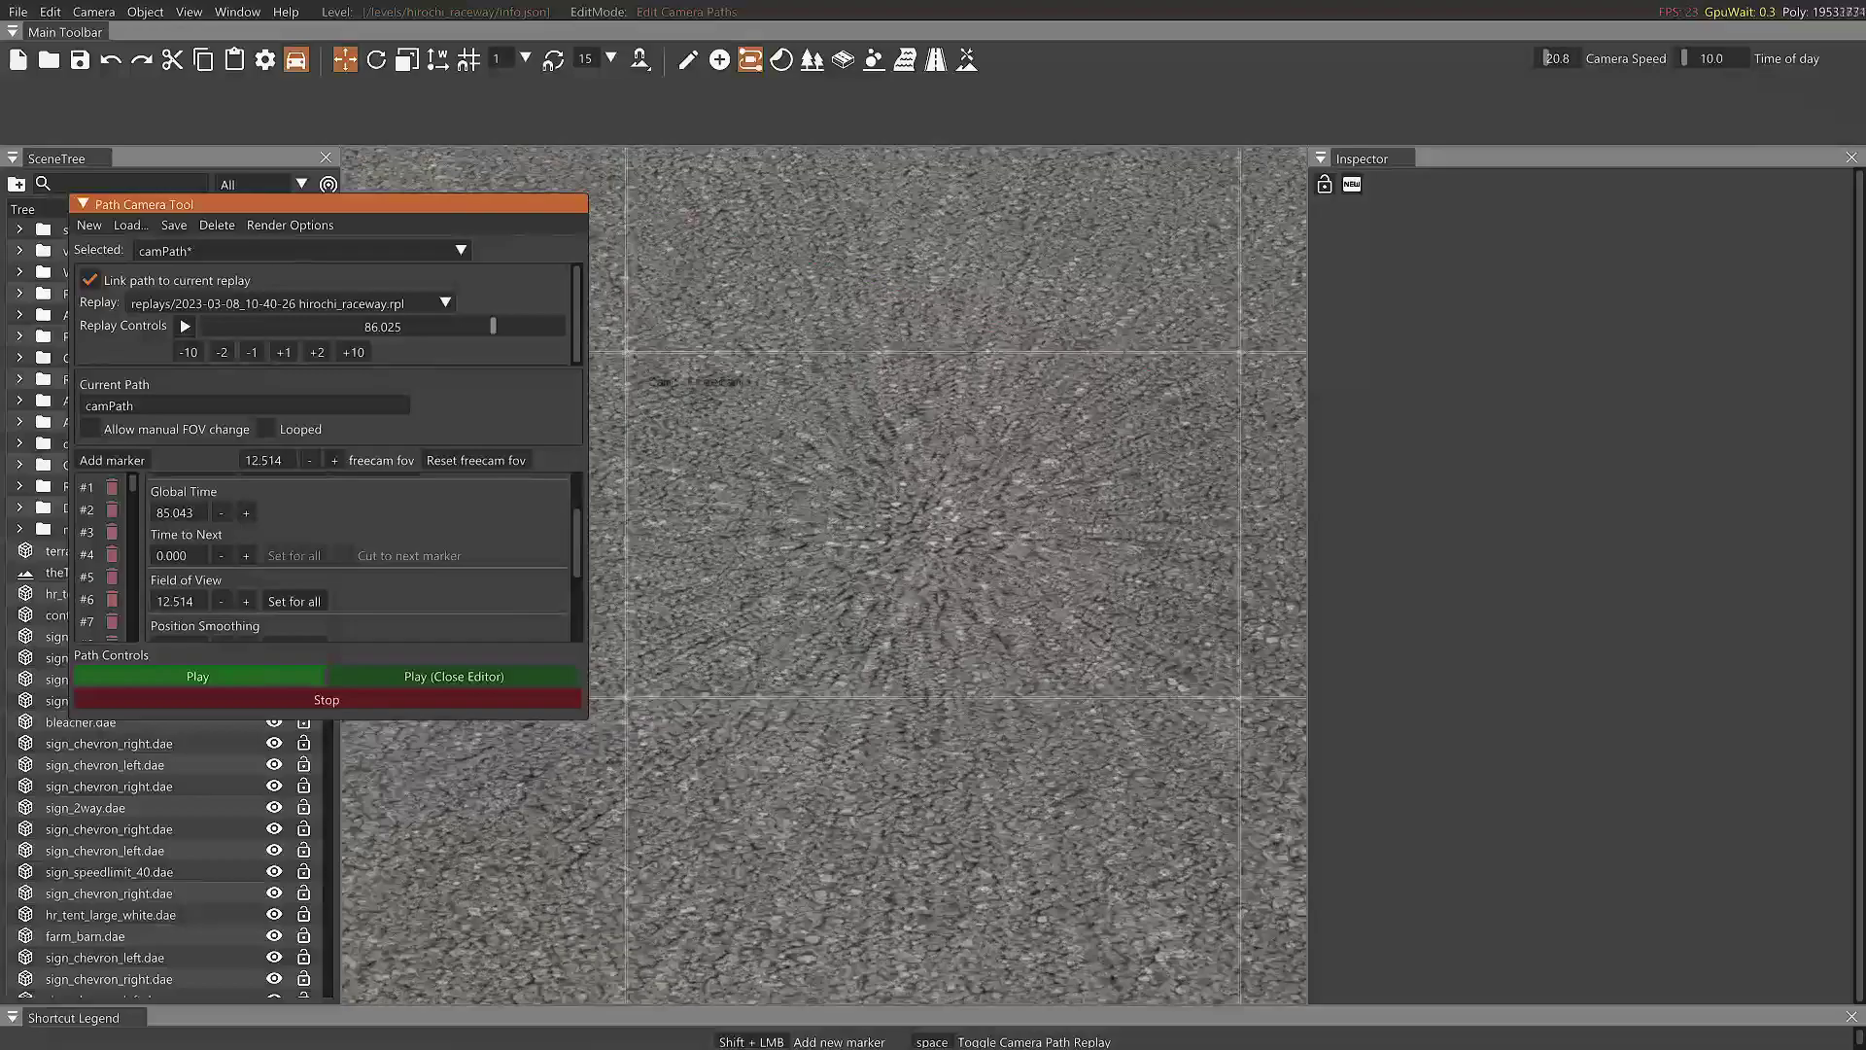
left_click(112, 460)
left_click(316, 352)
left_click(111, 460)
left_click(111, 460)
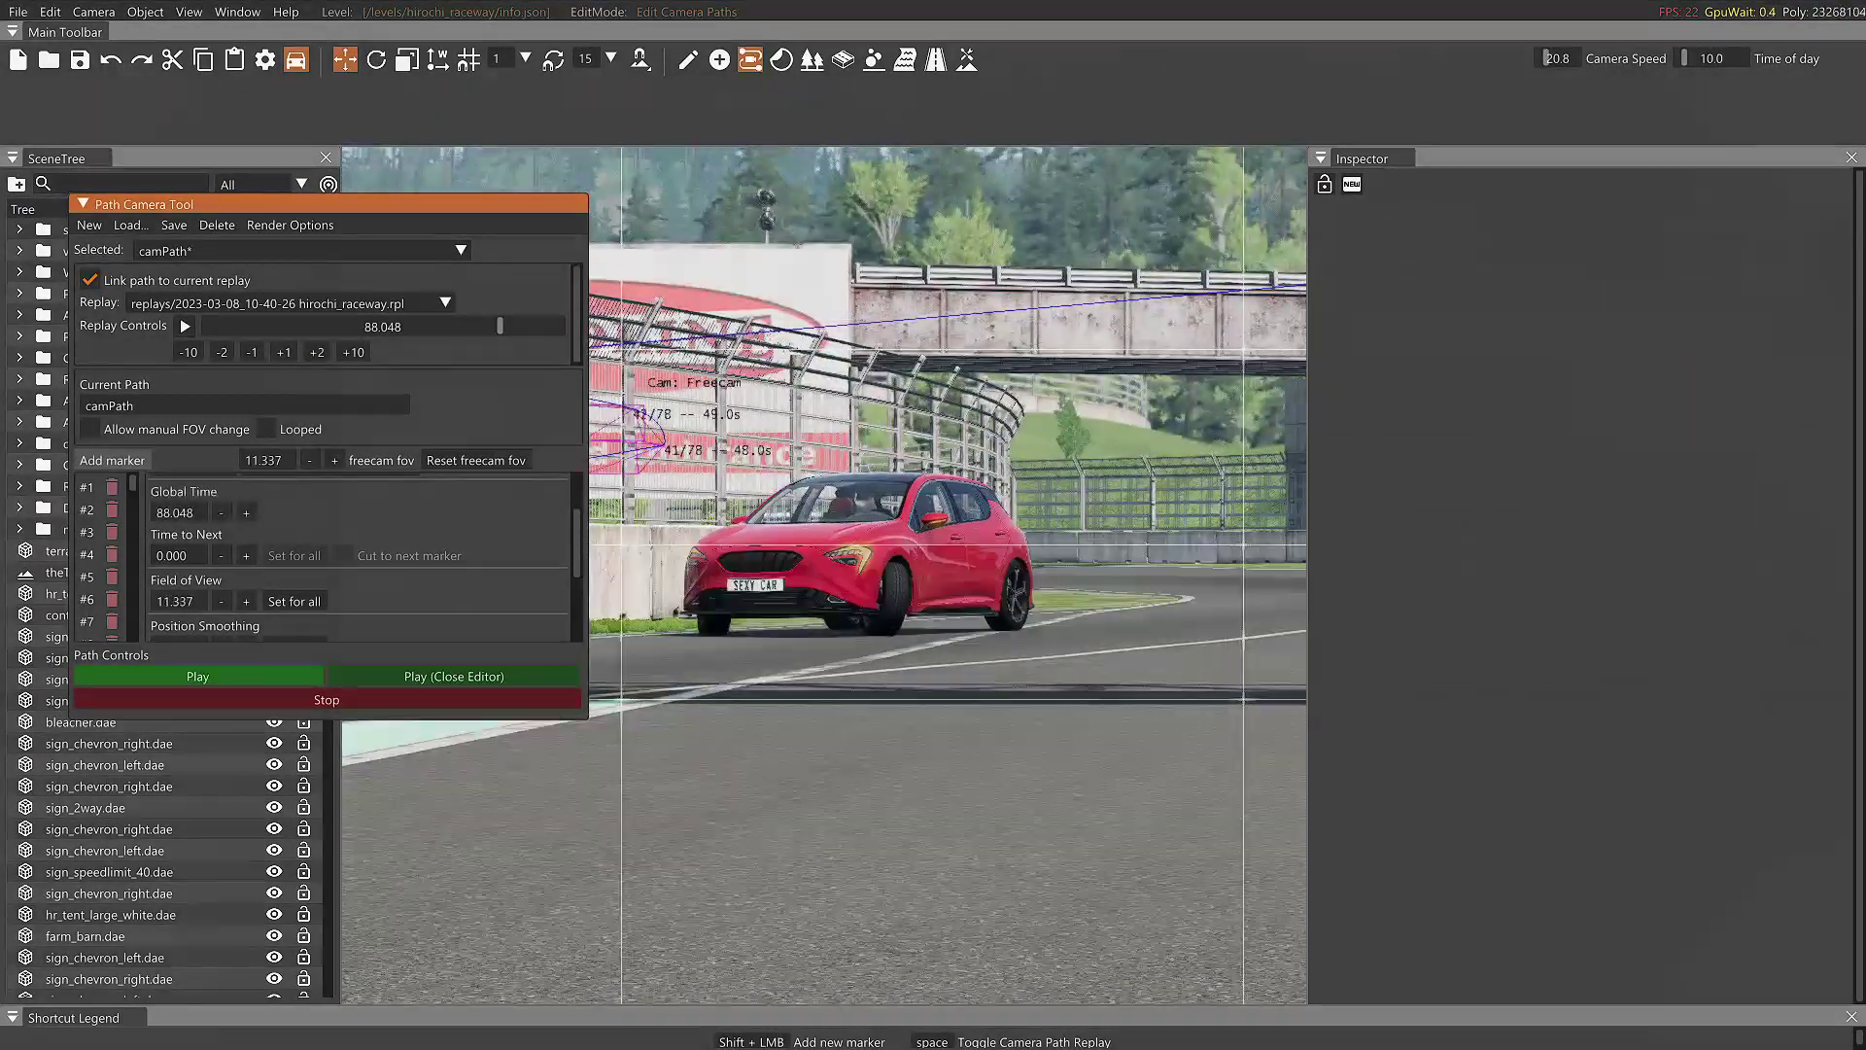
- Add markers at two-second intervals at 90.027, 92.028 and 94.031, widening the field of view from 12.909 to 14.050
left_click(316, 351)
left_click(112, 459)
left_click(317, 351)
left_click(111, 460)
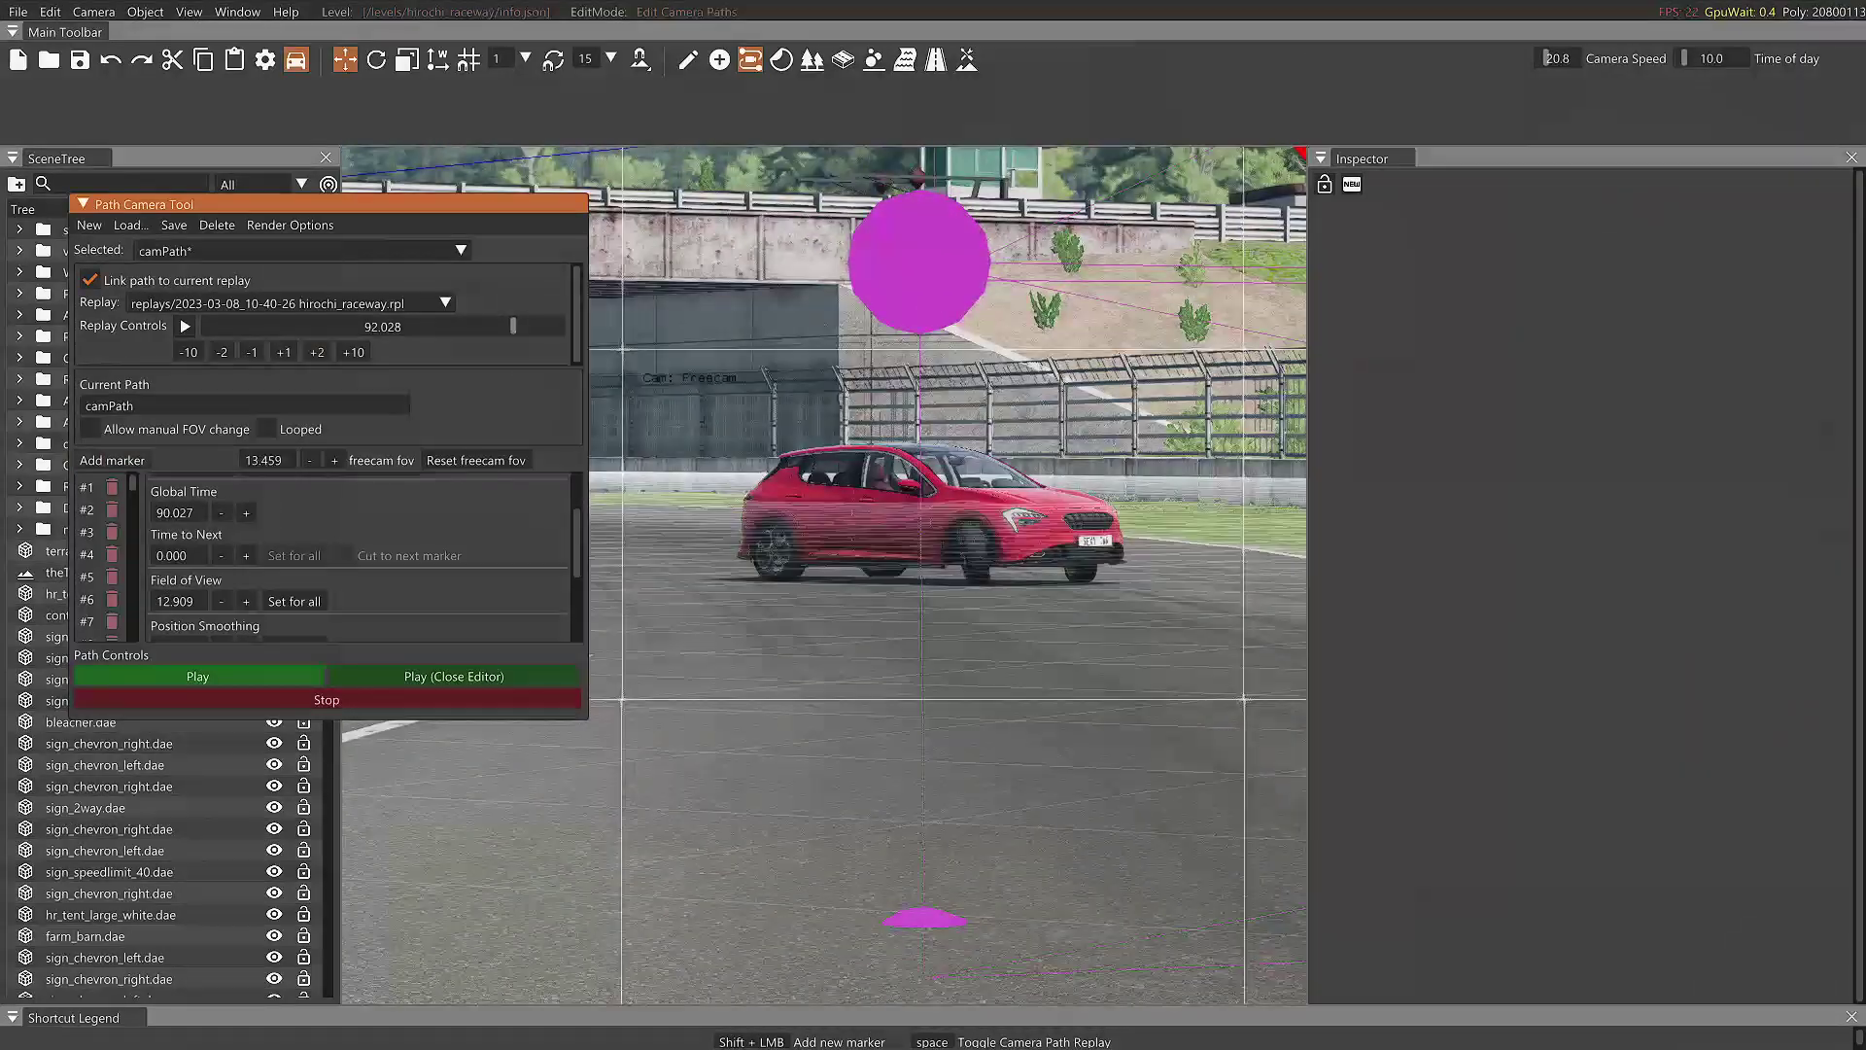
left_click(316, 352)
left_click(112, 460)
- Add a marker at 96.027 with field of view 15.533 and a final one at replay time 106.225 with field of view 17.566
left_click(317, 352)
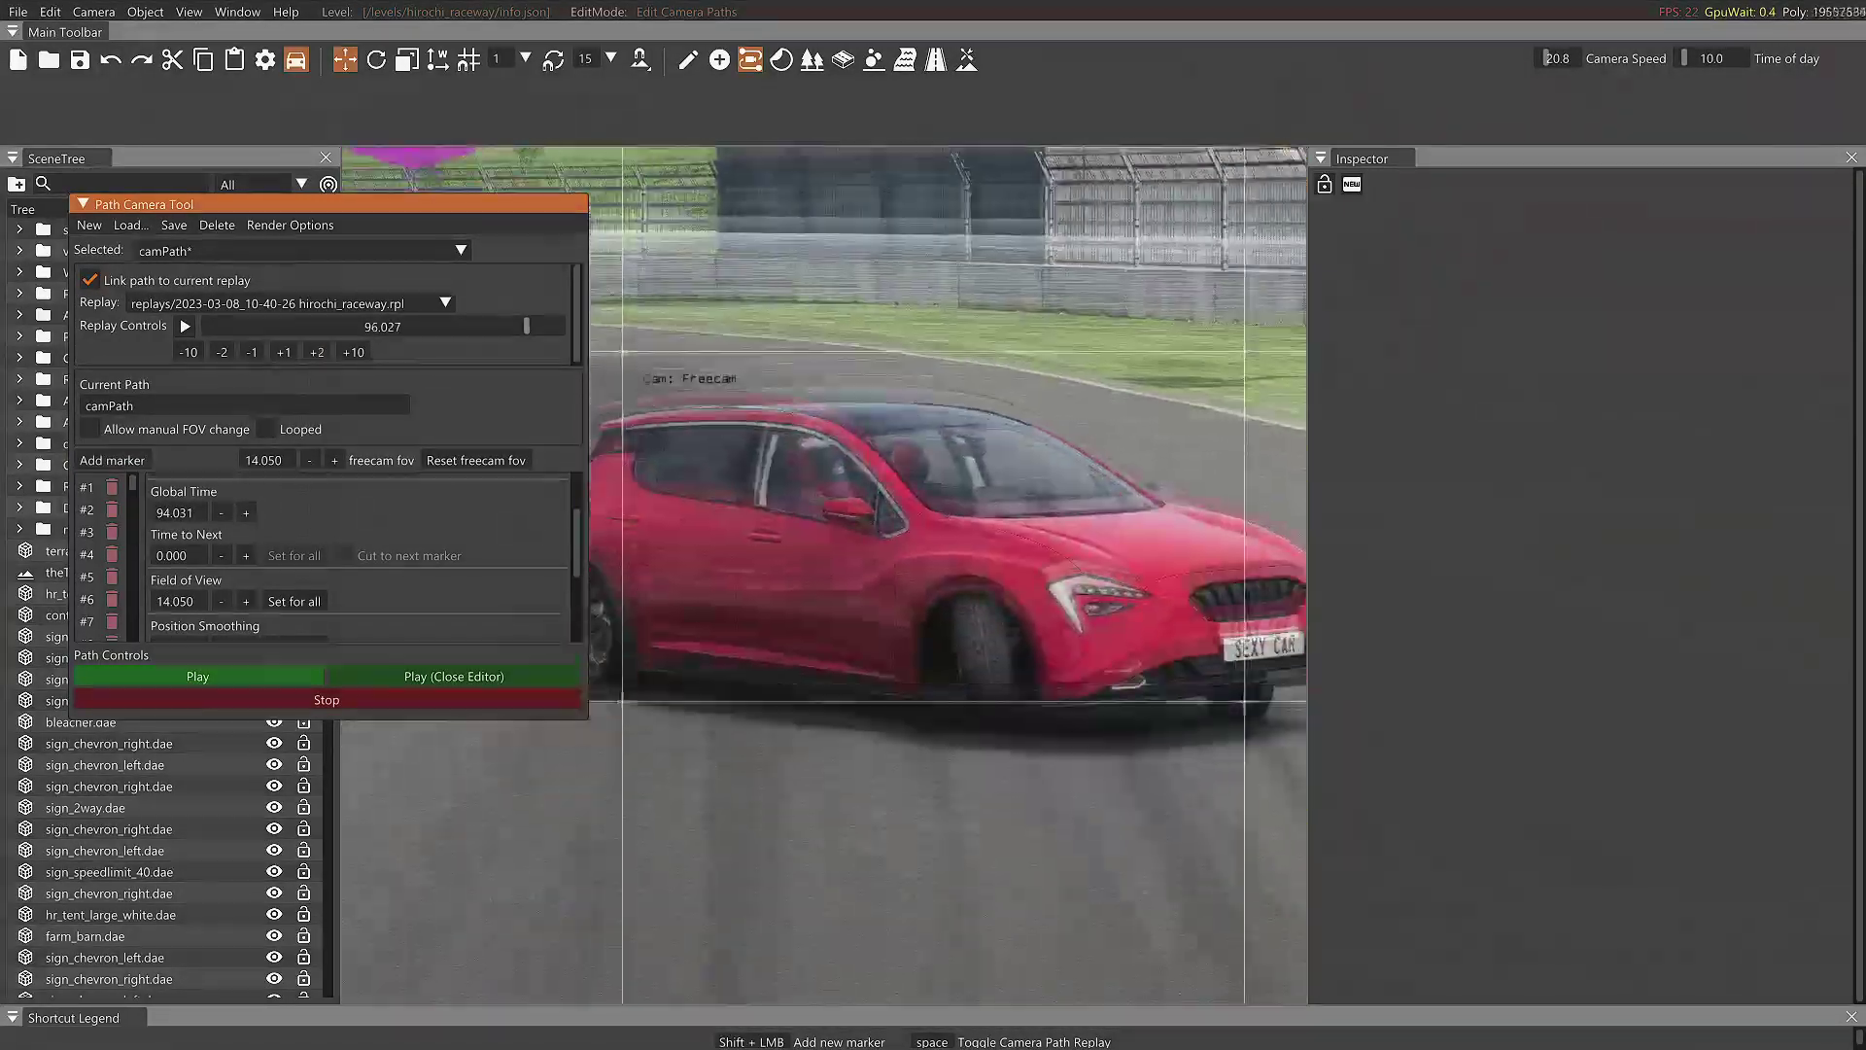
left_click(112, 460)
left_click(317, 352)
left_click_drag(535, 327, 561, 326)
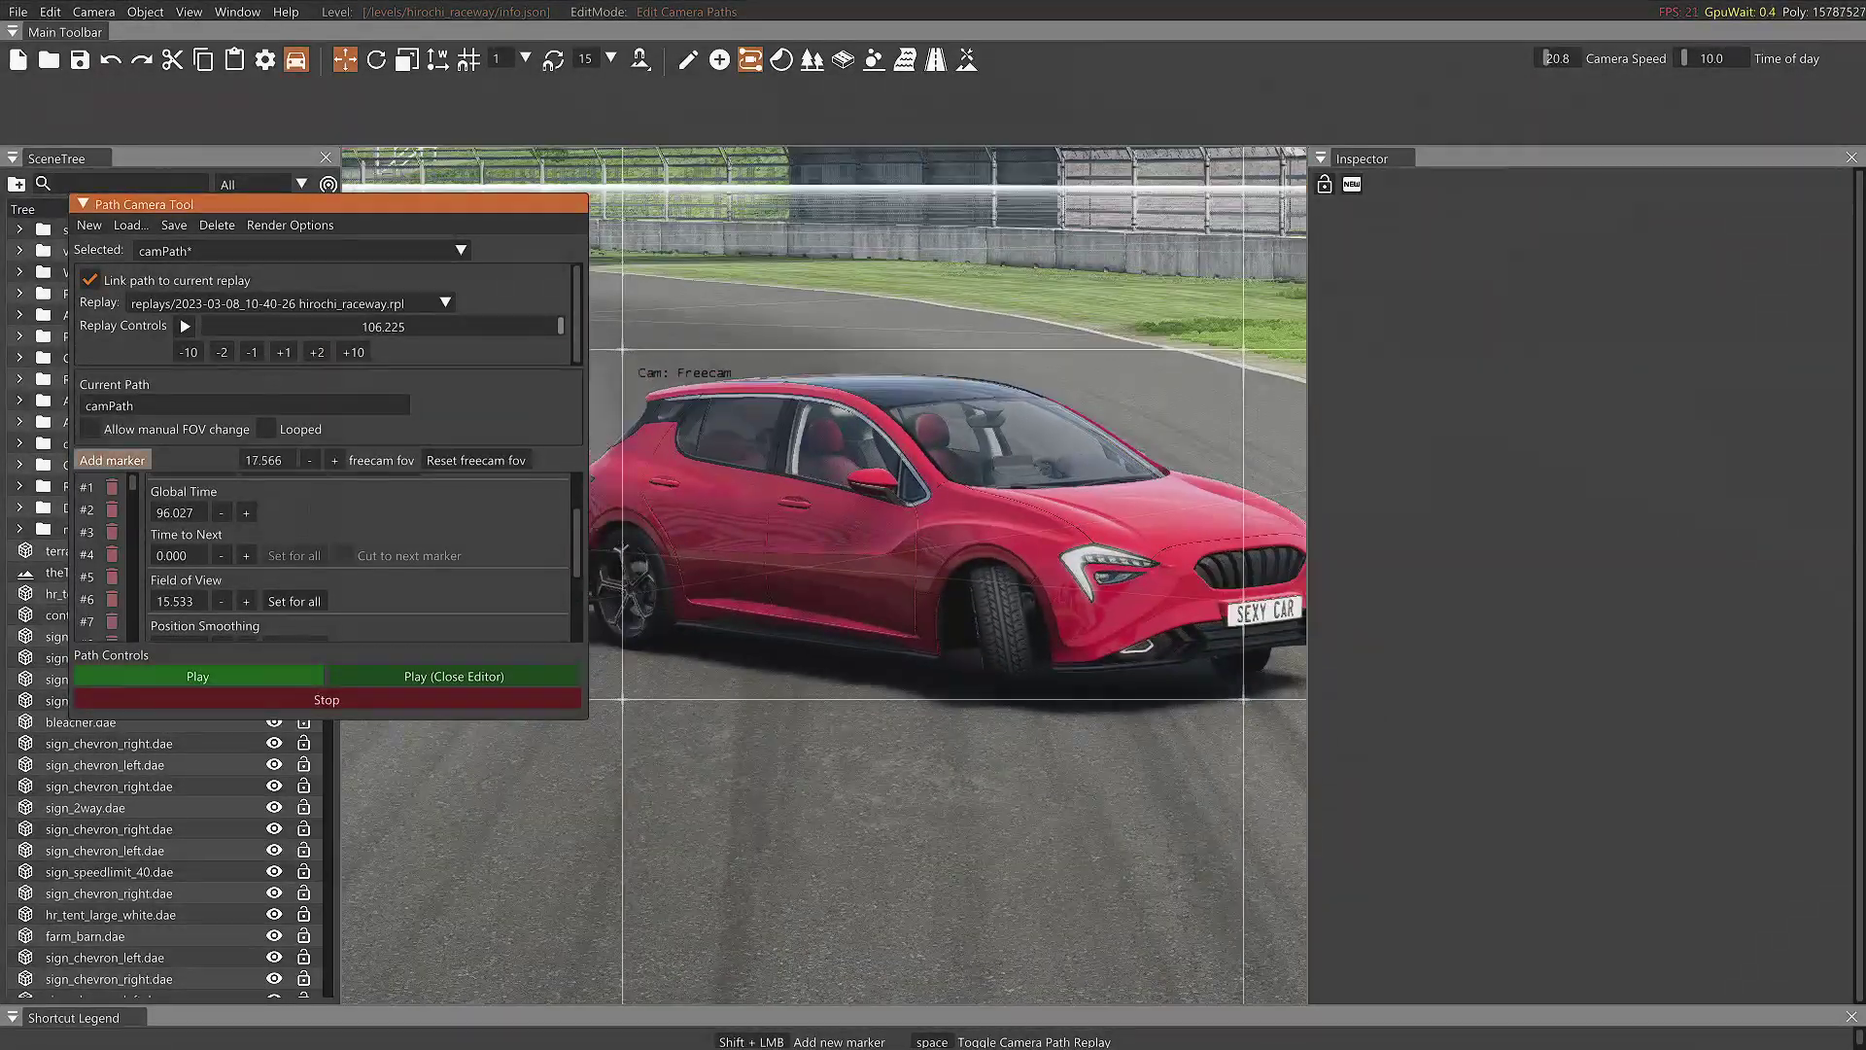
left_click(111, 460)
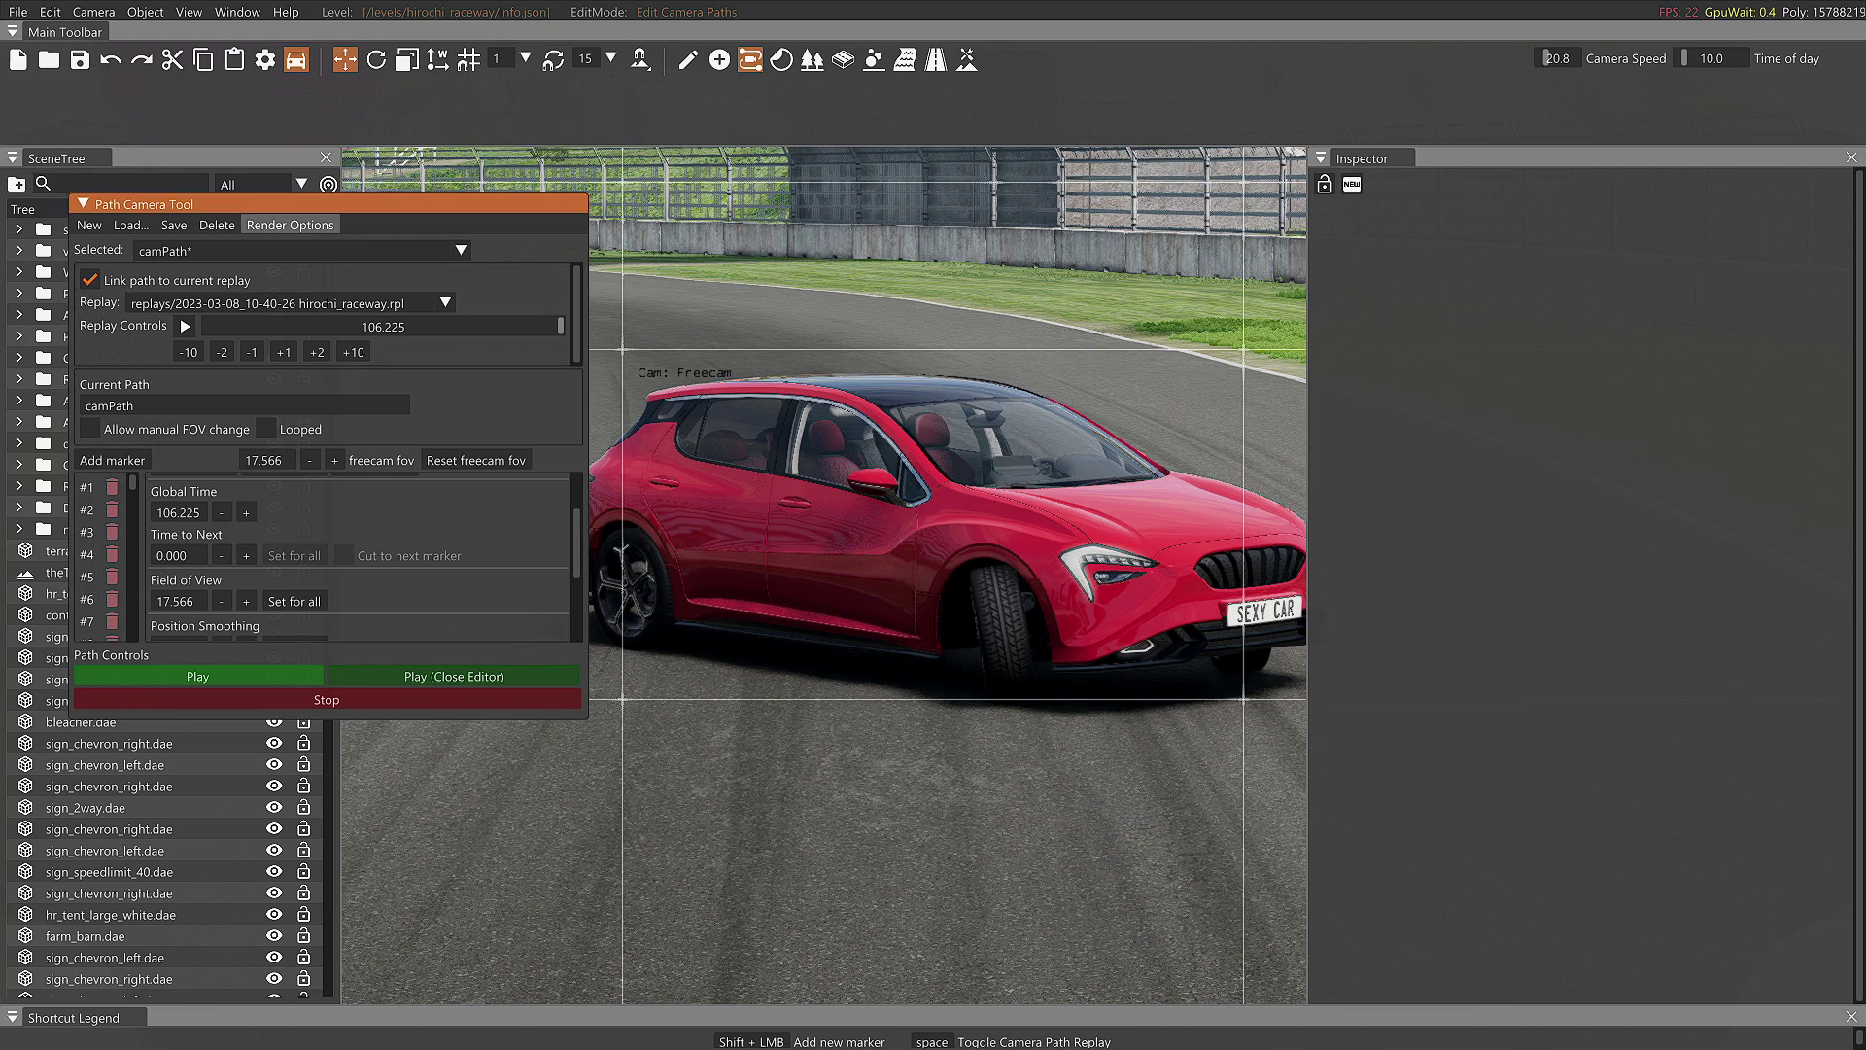
- Open the path camera's render options, enable motion blur and set its strength to 1.168
left_click(290, 224)
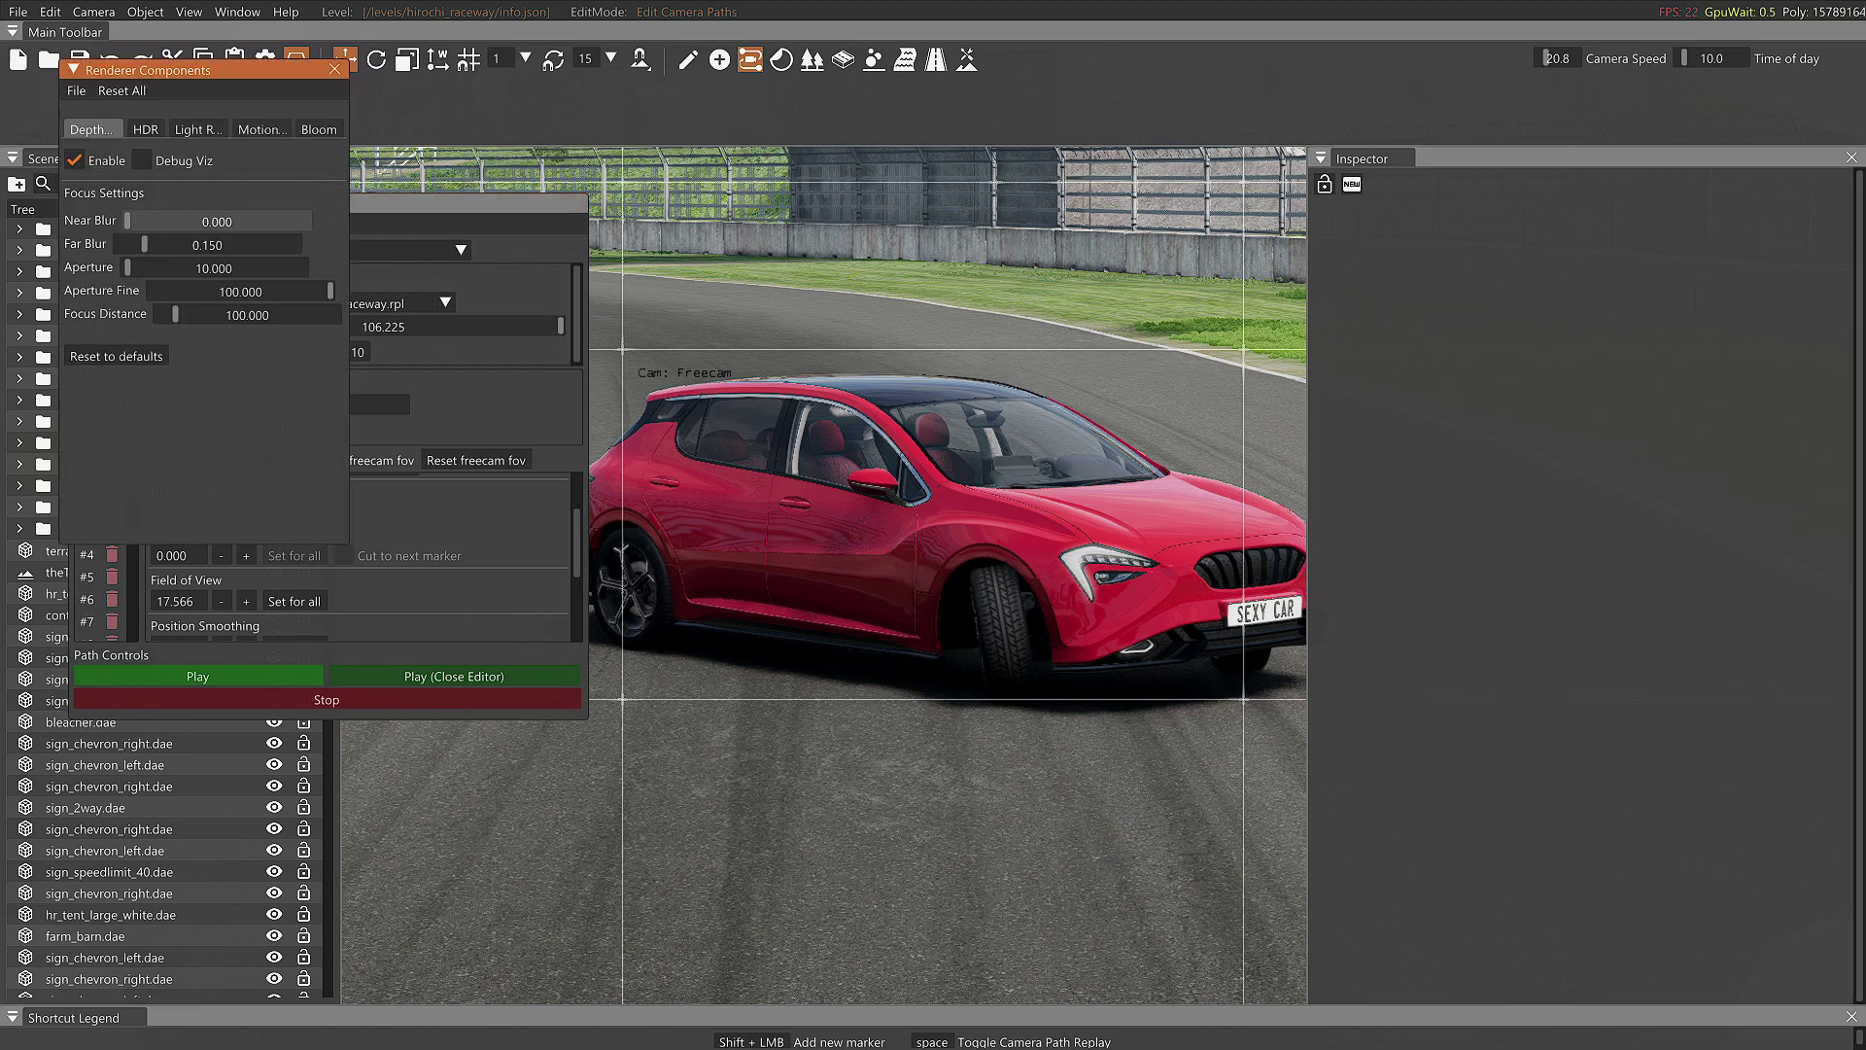
left_click_drag(165, 70, 697, 195)
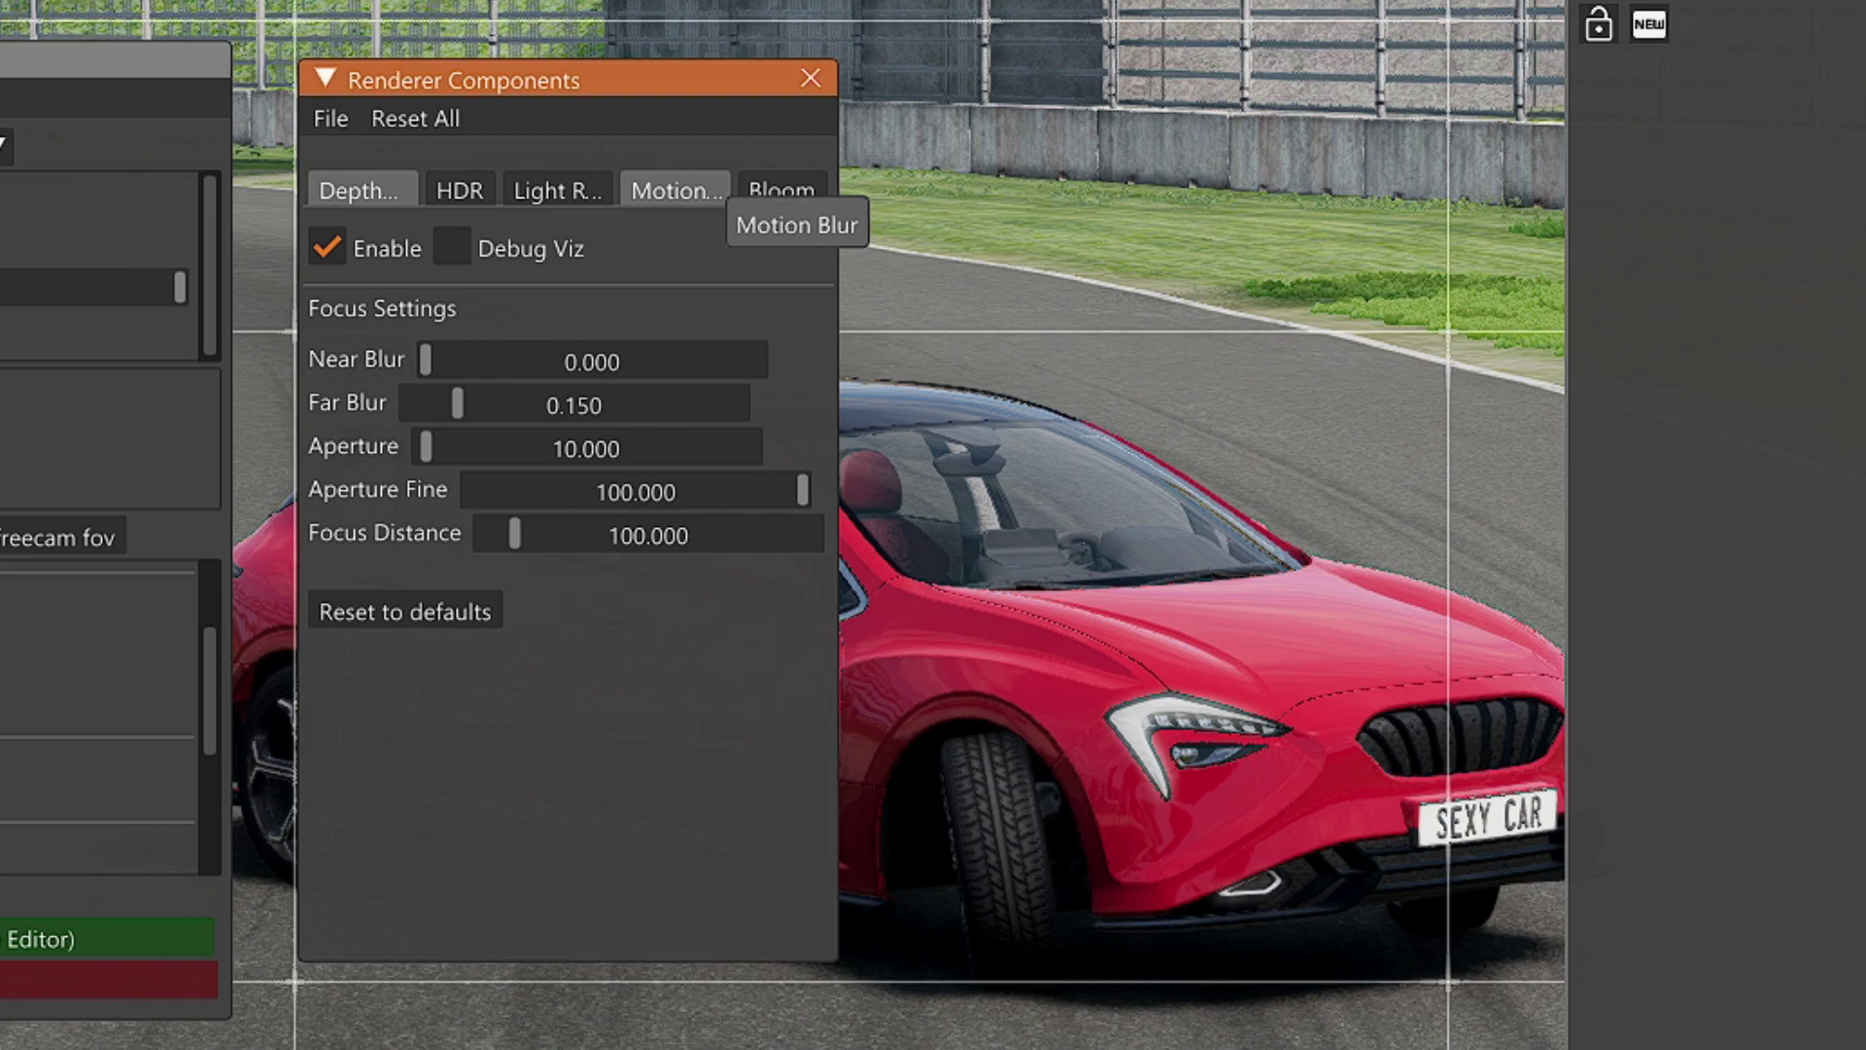
left_click(676, 190)
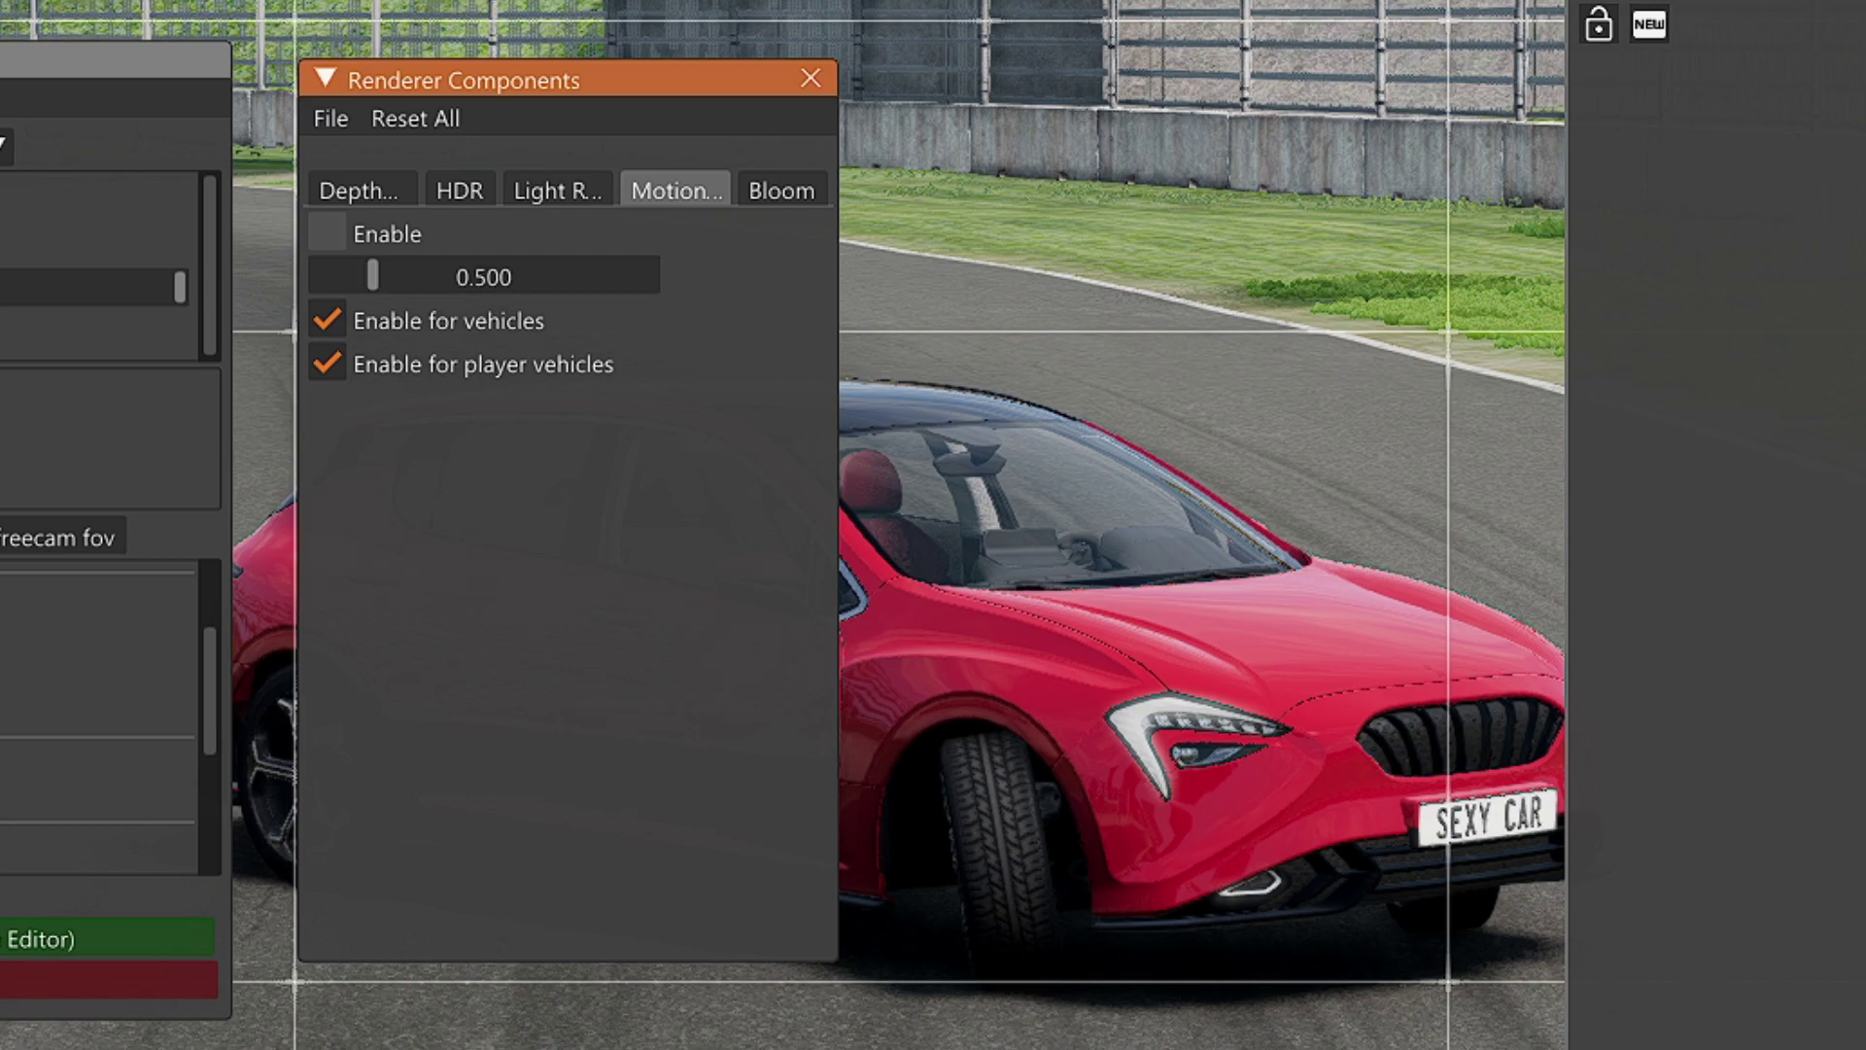
left_click(328, 233)
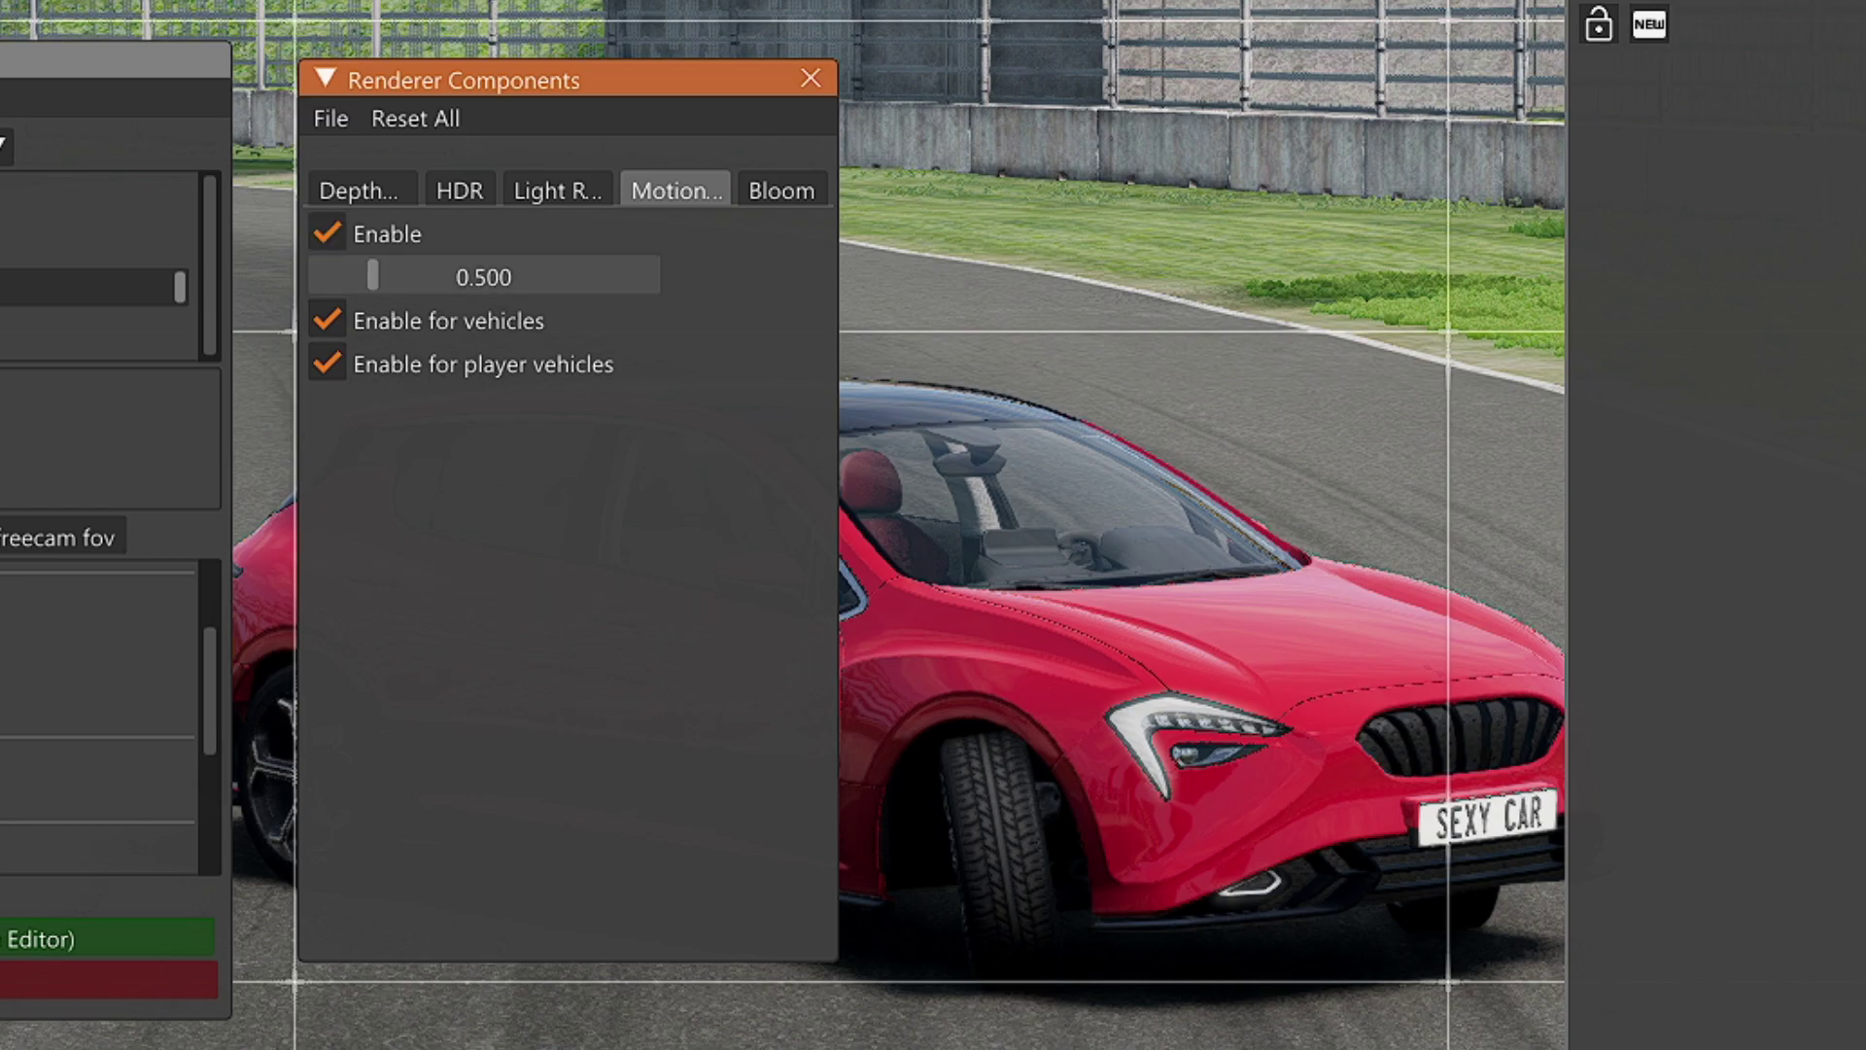
left_click_drag(372, 277, 446, 277)
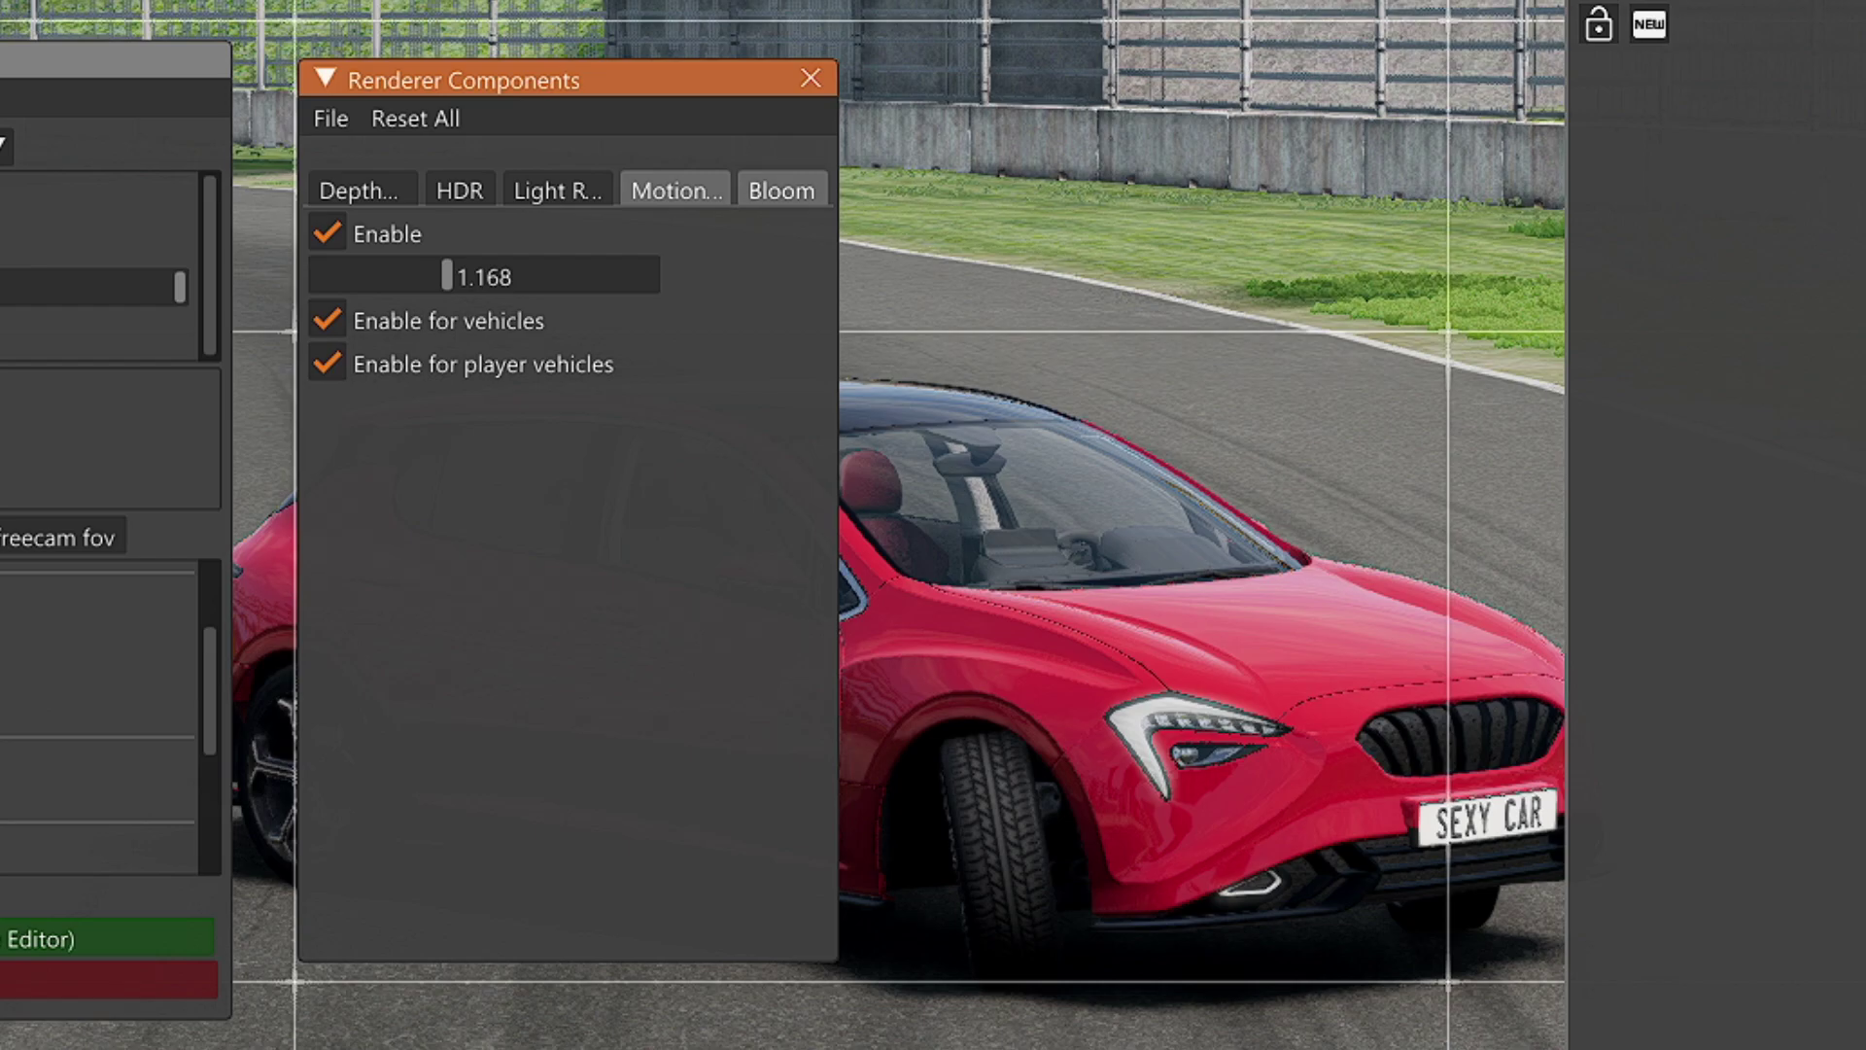
- Set the bloom threshold to 1.595 and the knee to 0.622
left_click(782, 191)
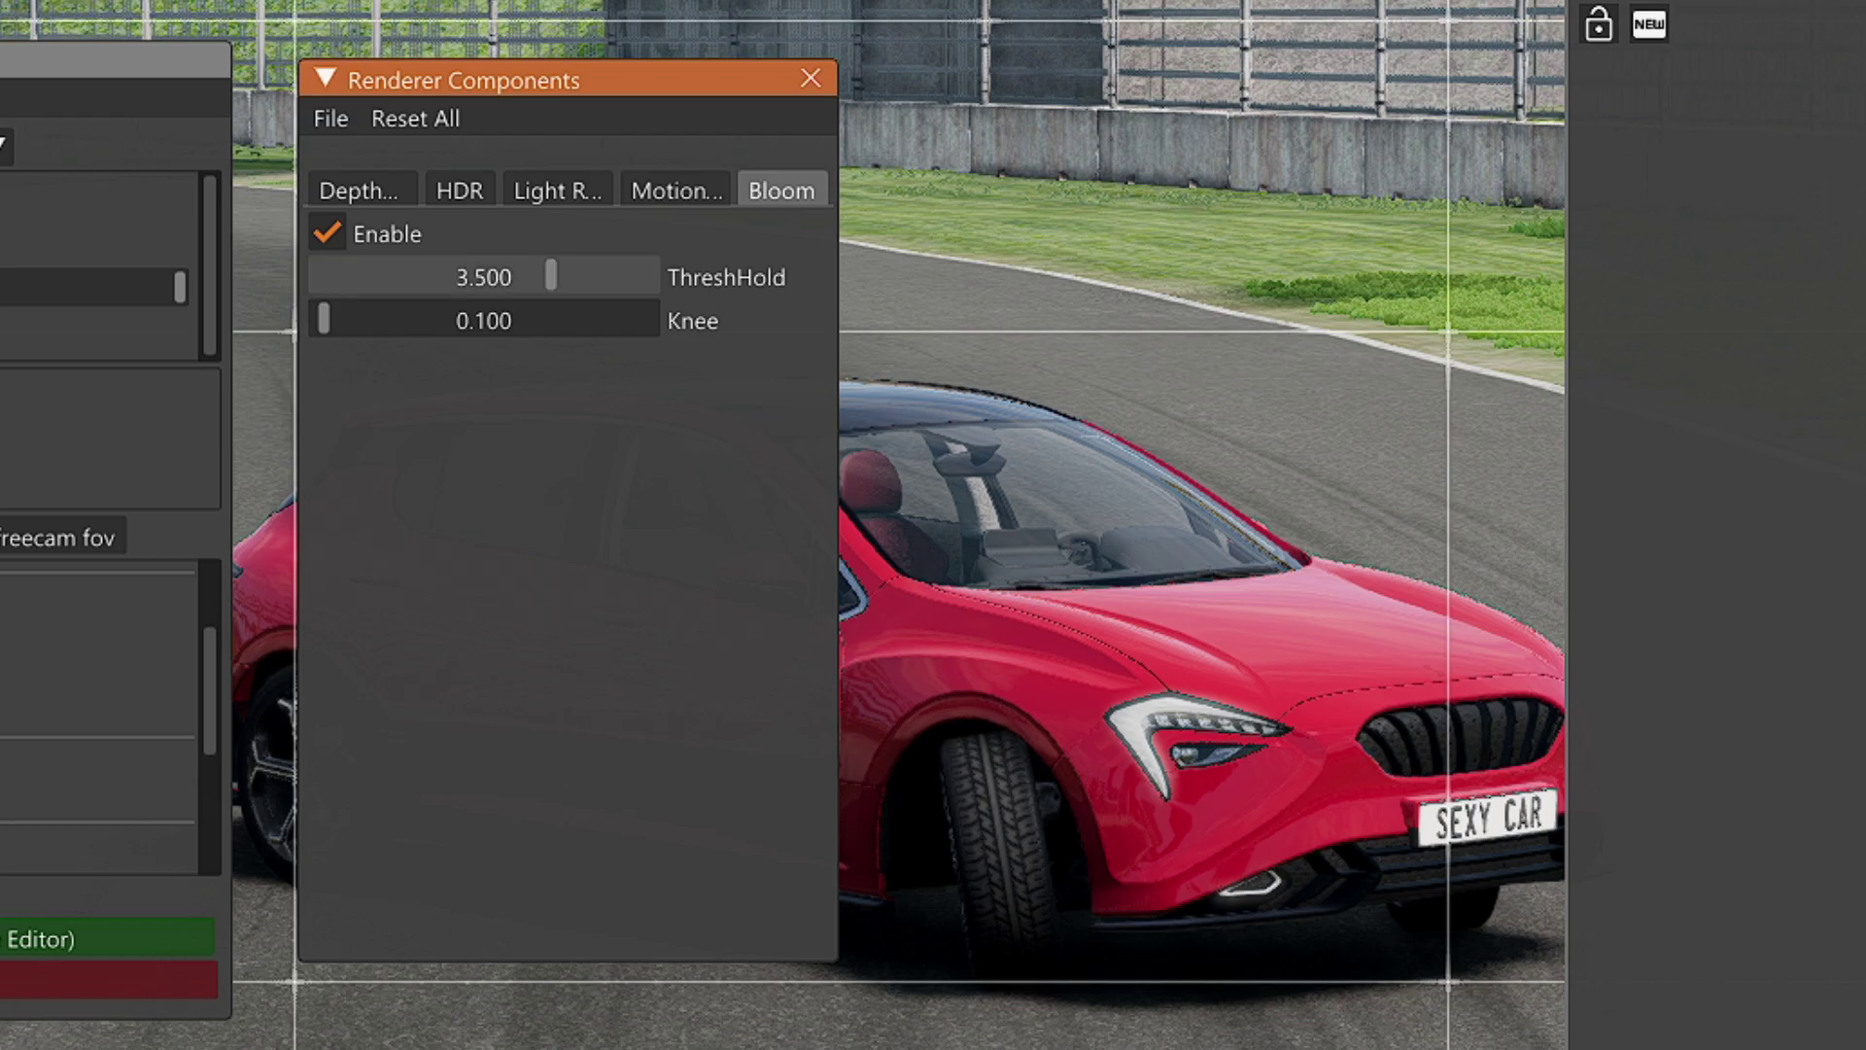
left_click_drag(551, 276, 423, 277)
left_click_drag(323, 320, 443, 325)
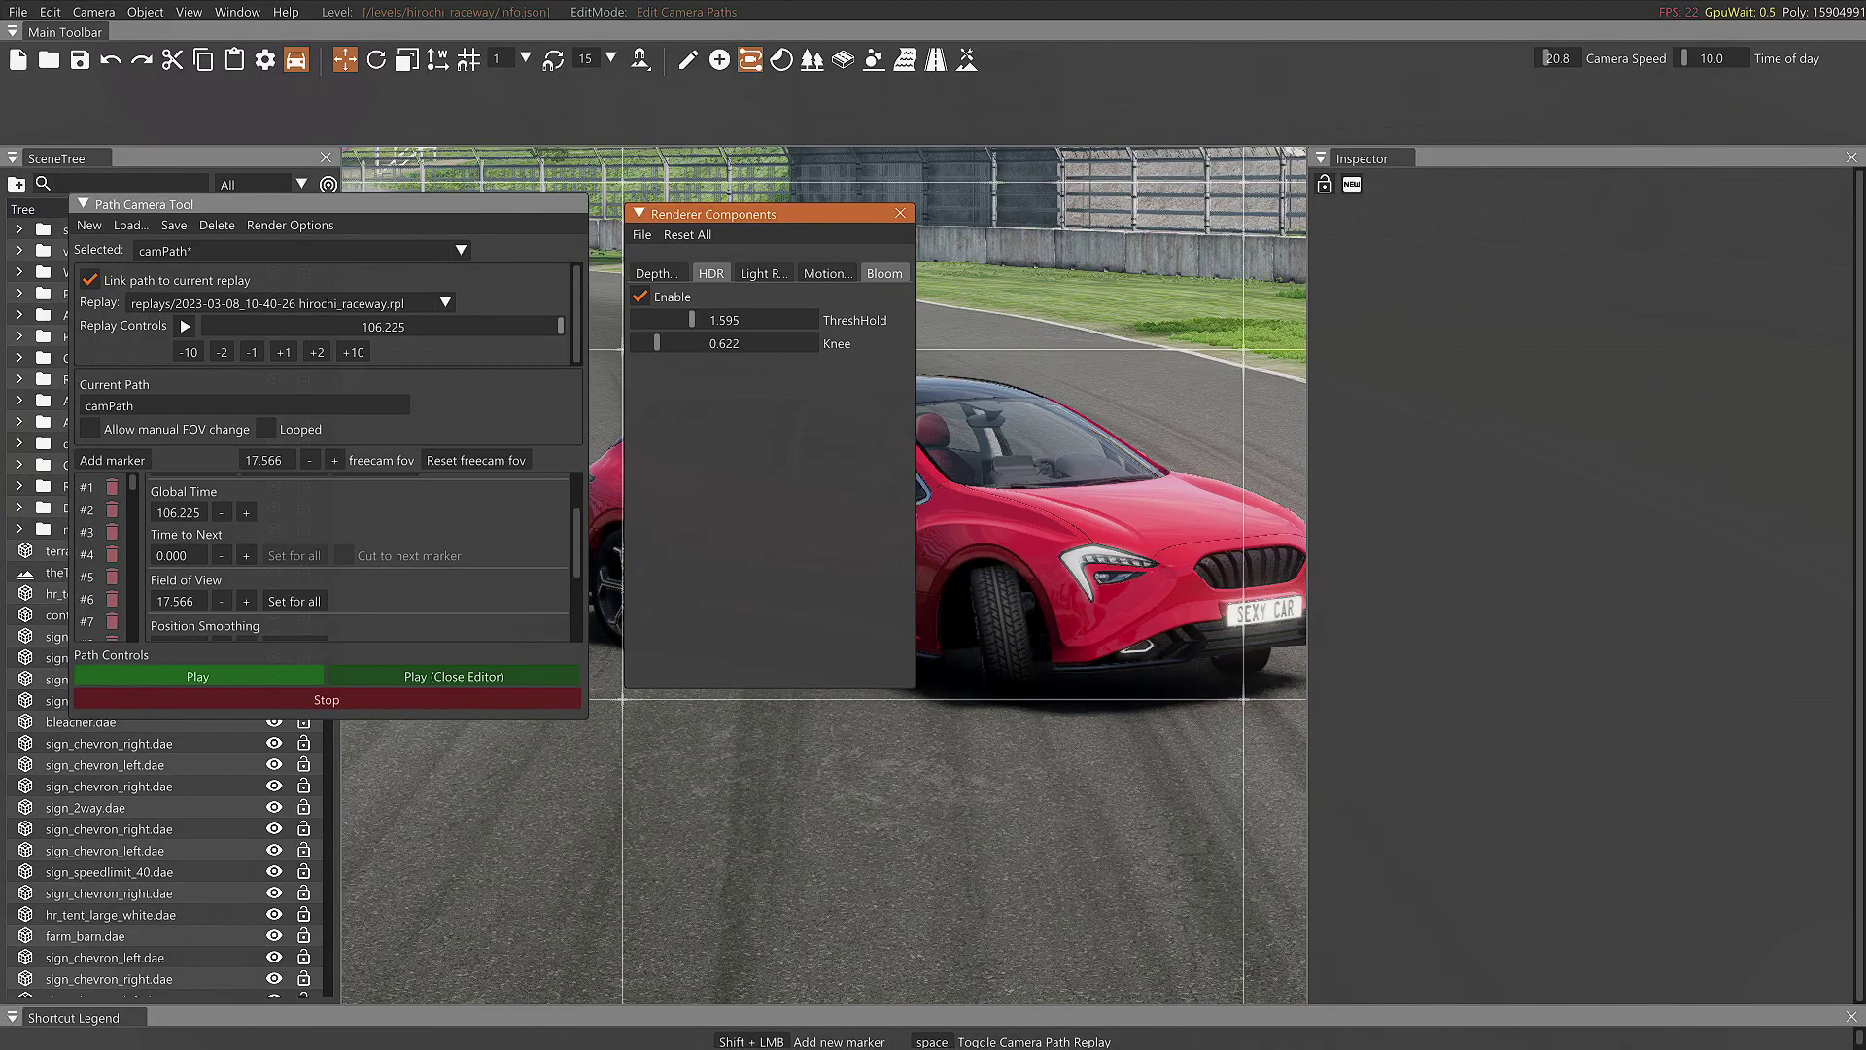
- Switch the HDR Combine Pass off and back on to compare the image, and close the renderer settings
left_click(710, 273)
left_click_drag(739, 214, 1331, 355)
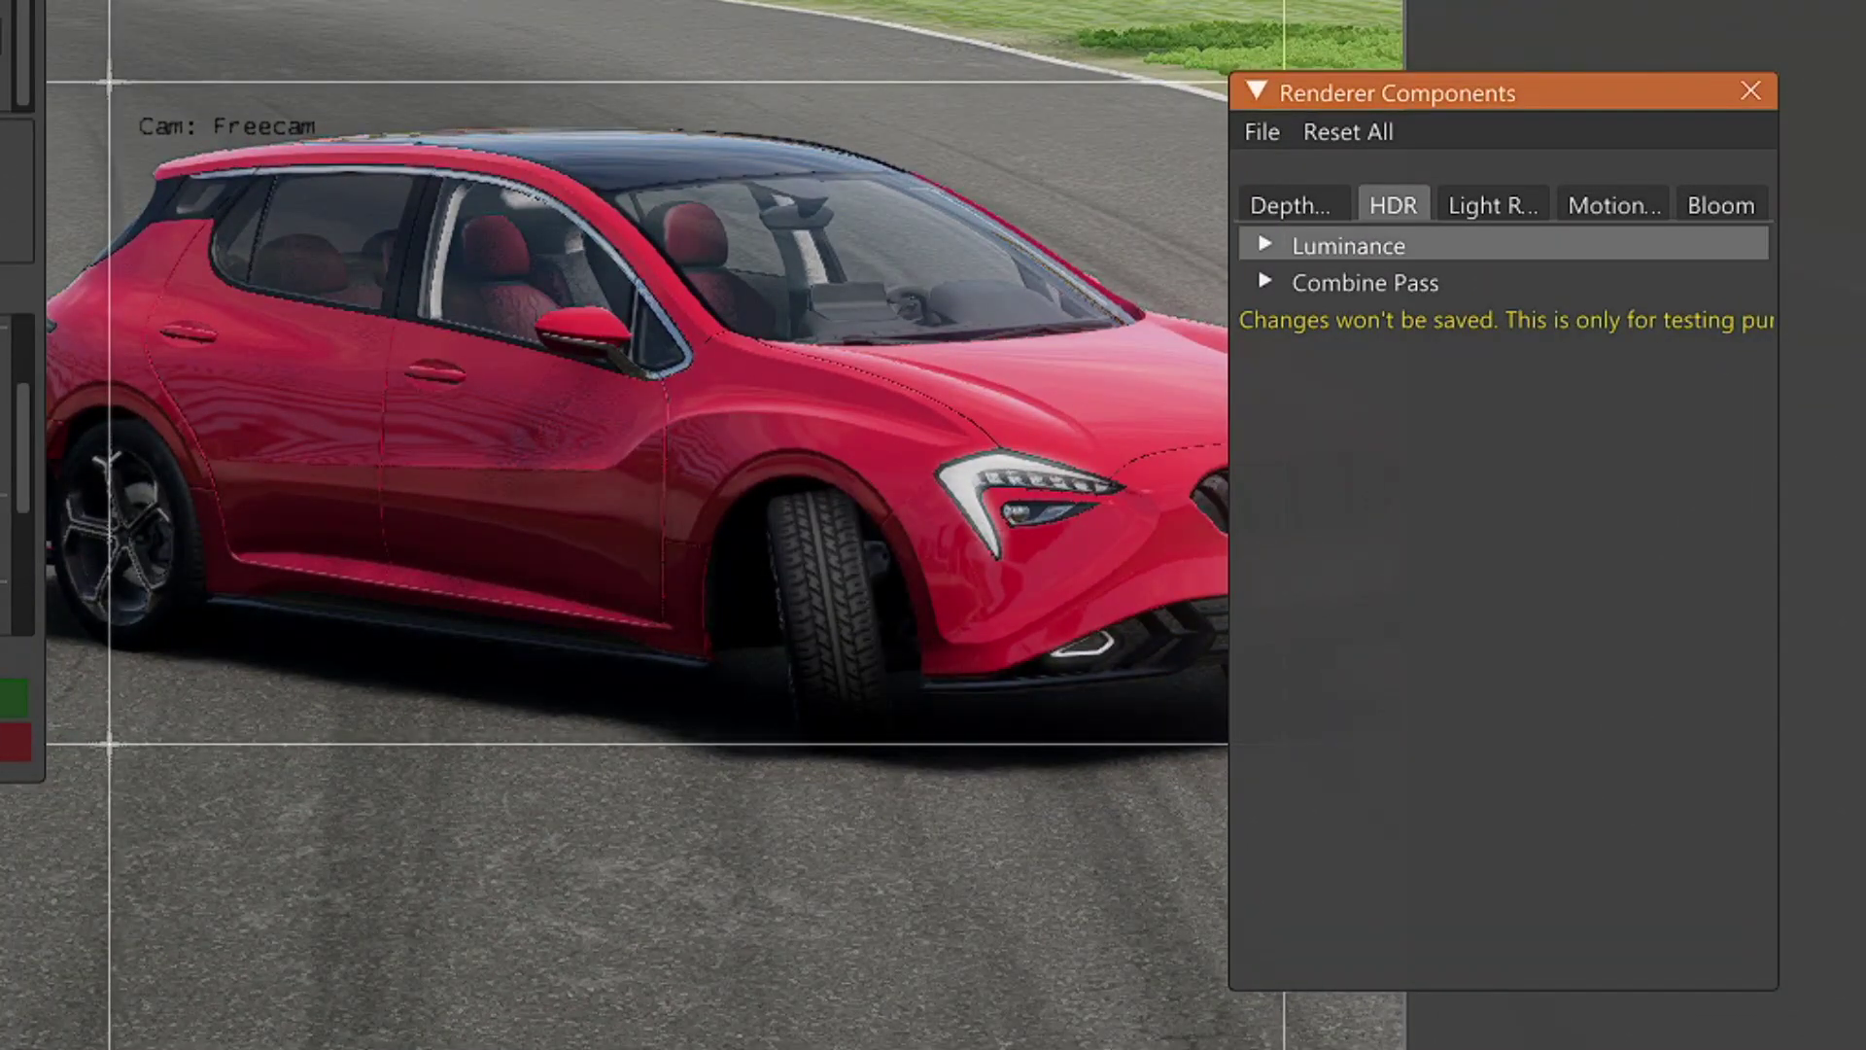
left_click(1365, 282)
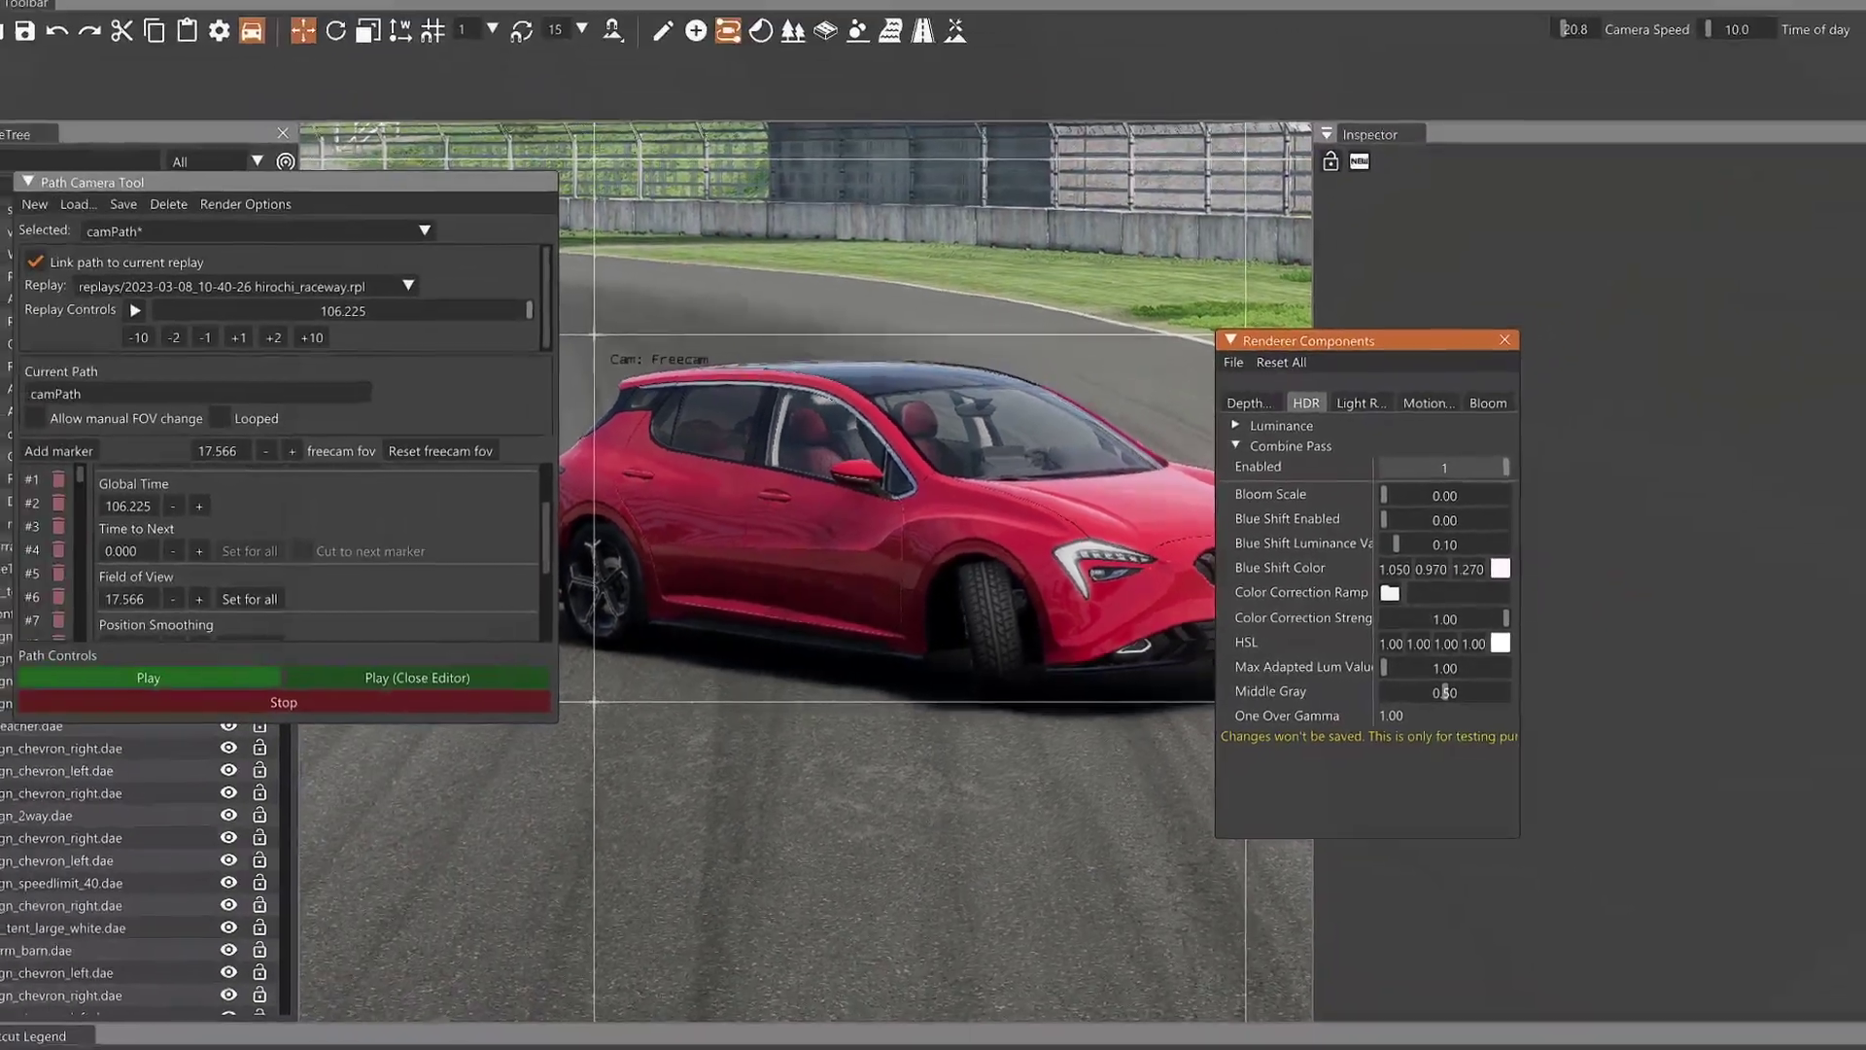
left_click(1432, 436)
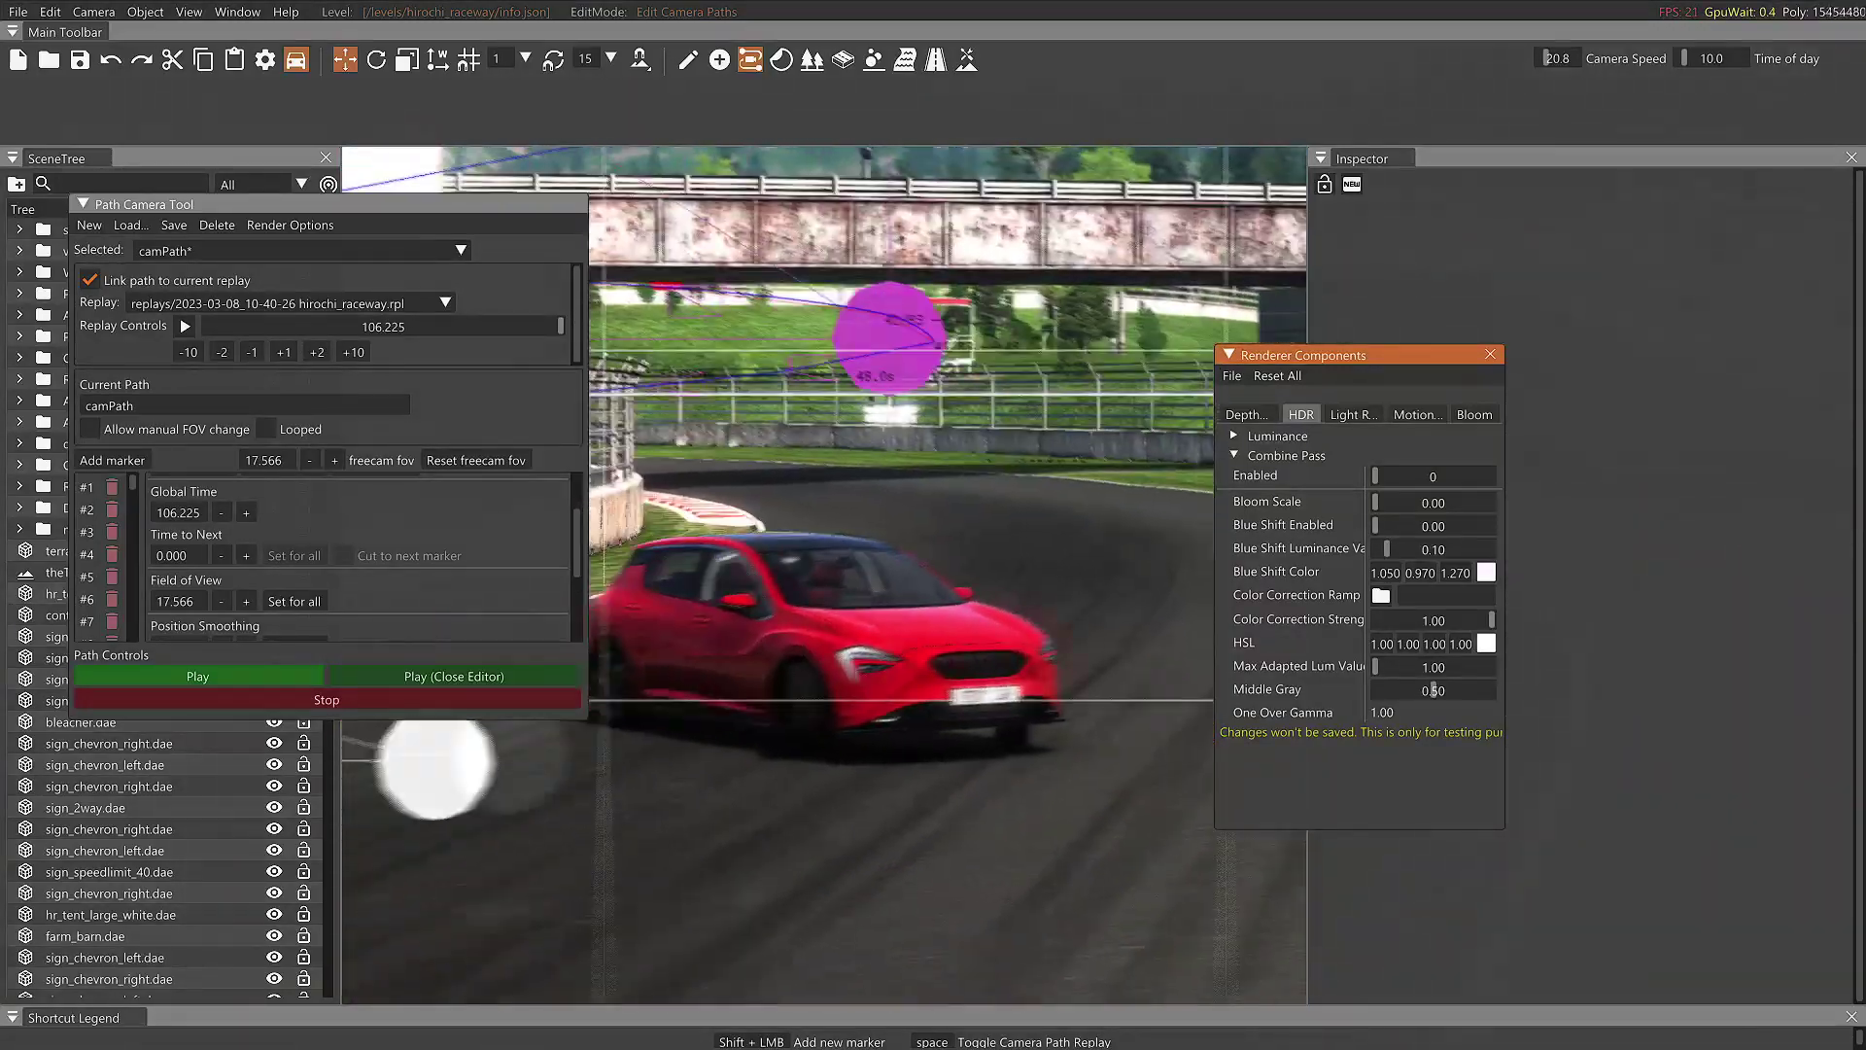
left_click(1484, 477)
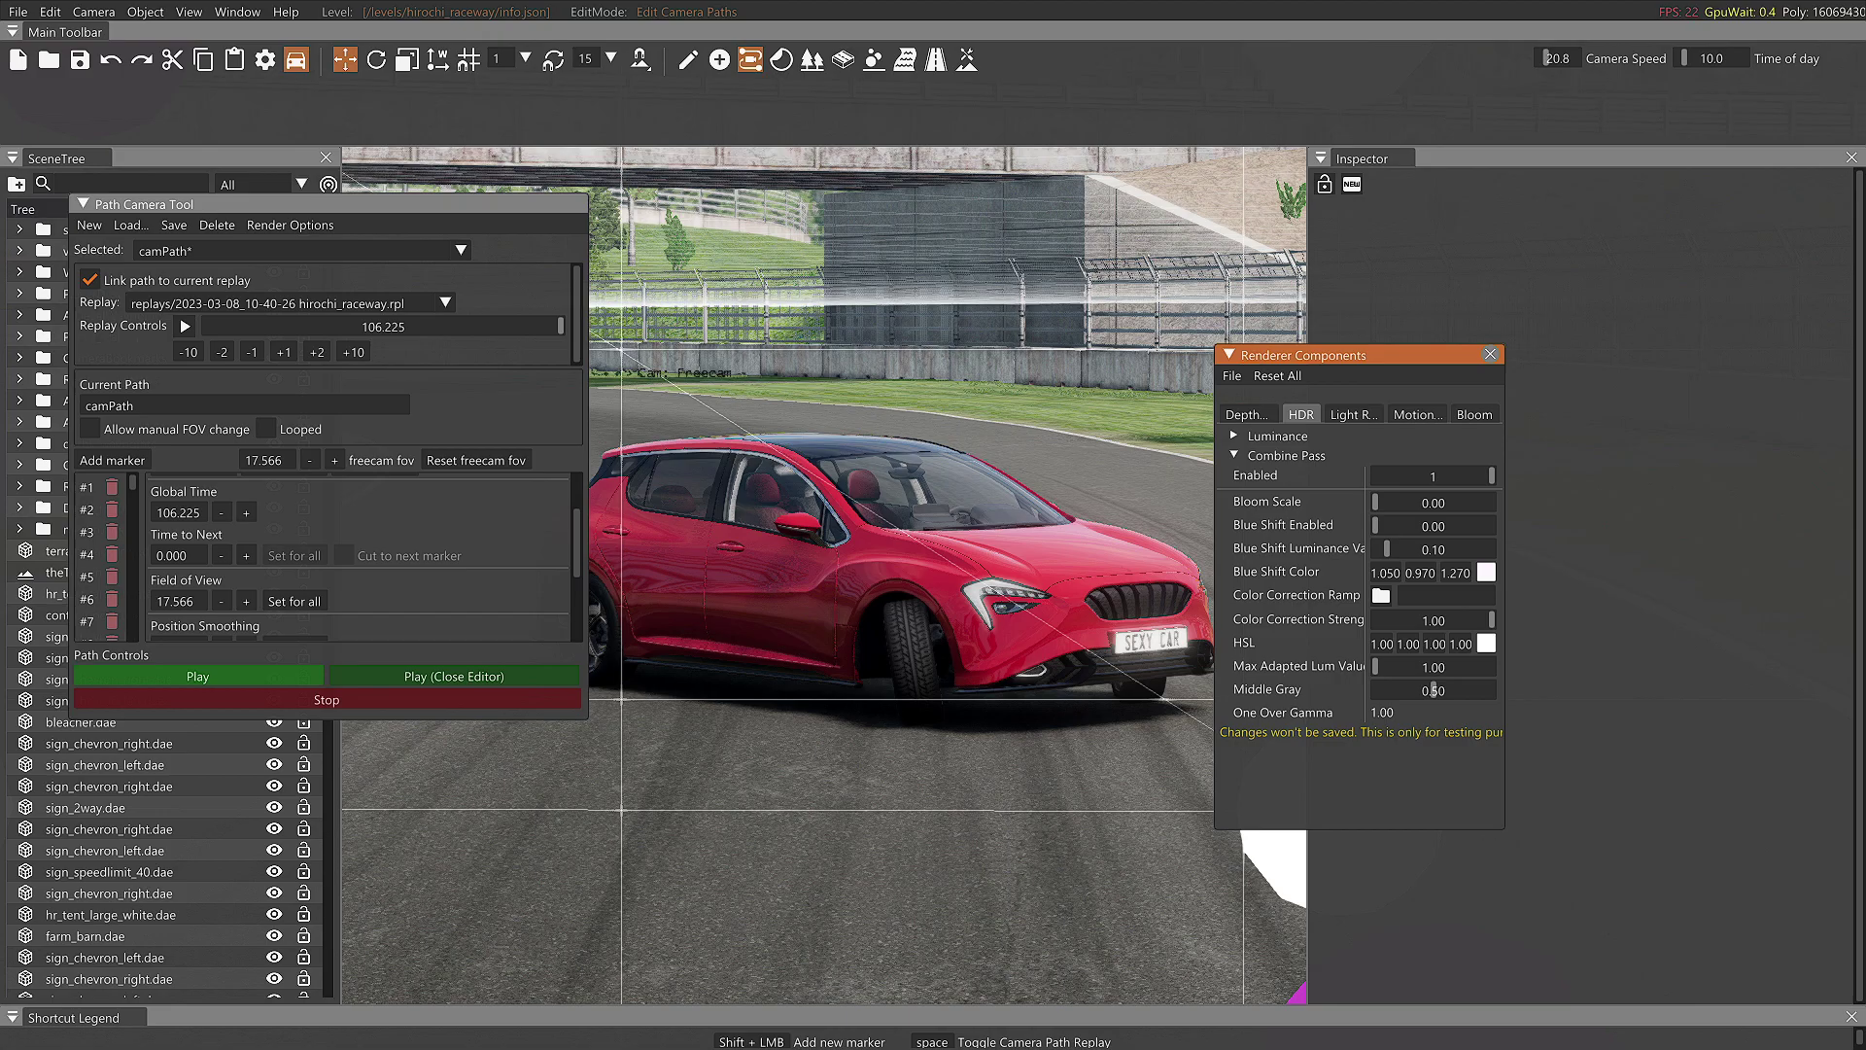
left_click(1490, 355)
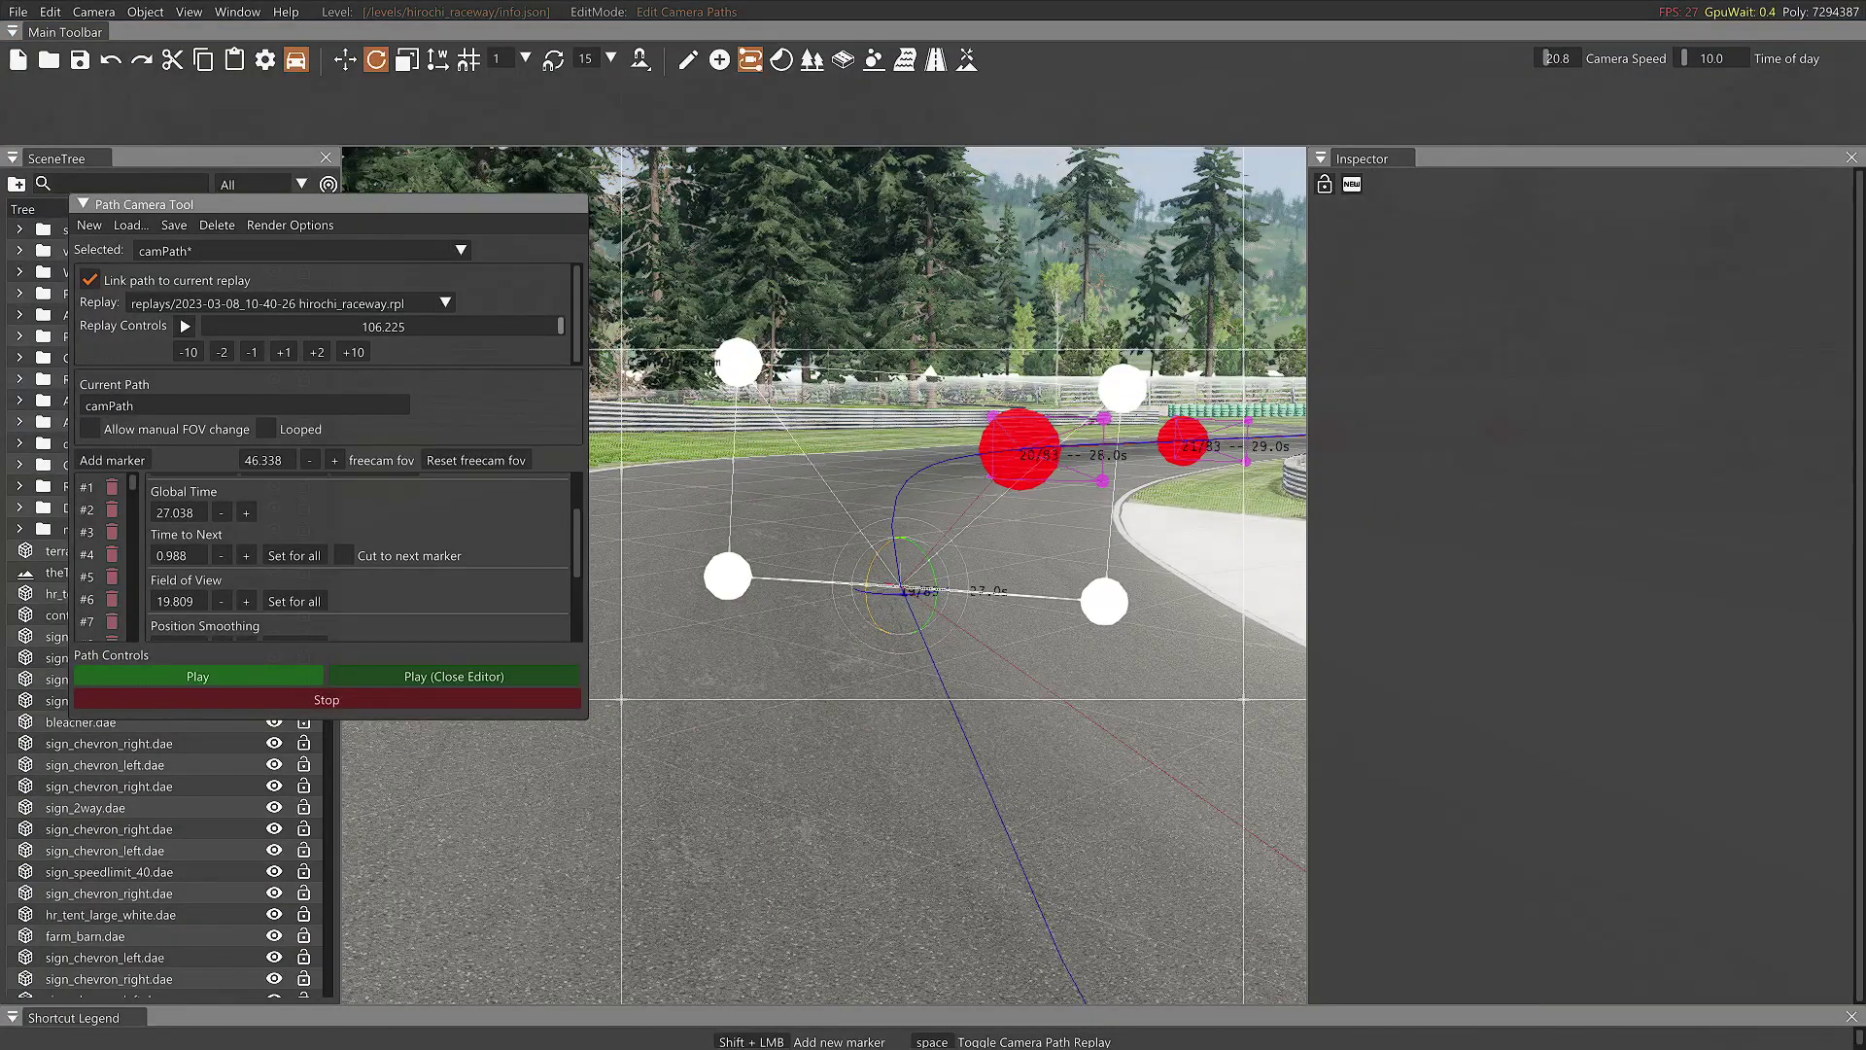
- Follow the camera path through the corner and select its consecutive markers from number 20 onward to inspect their timing and framing
key("w")
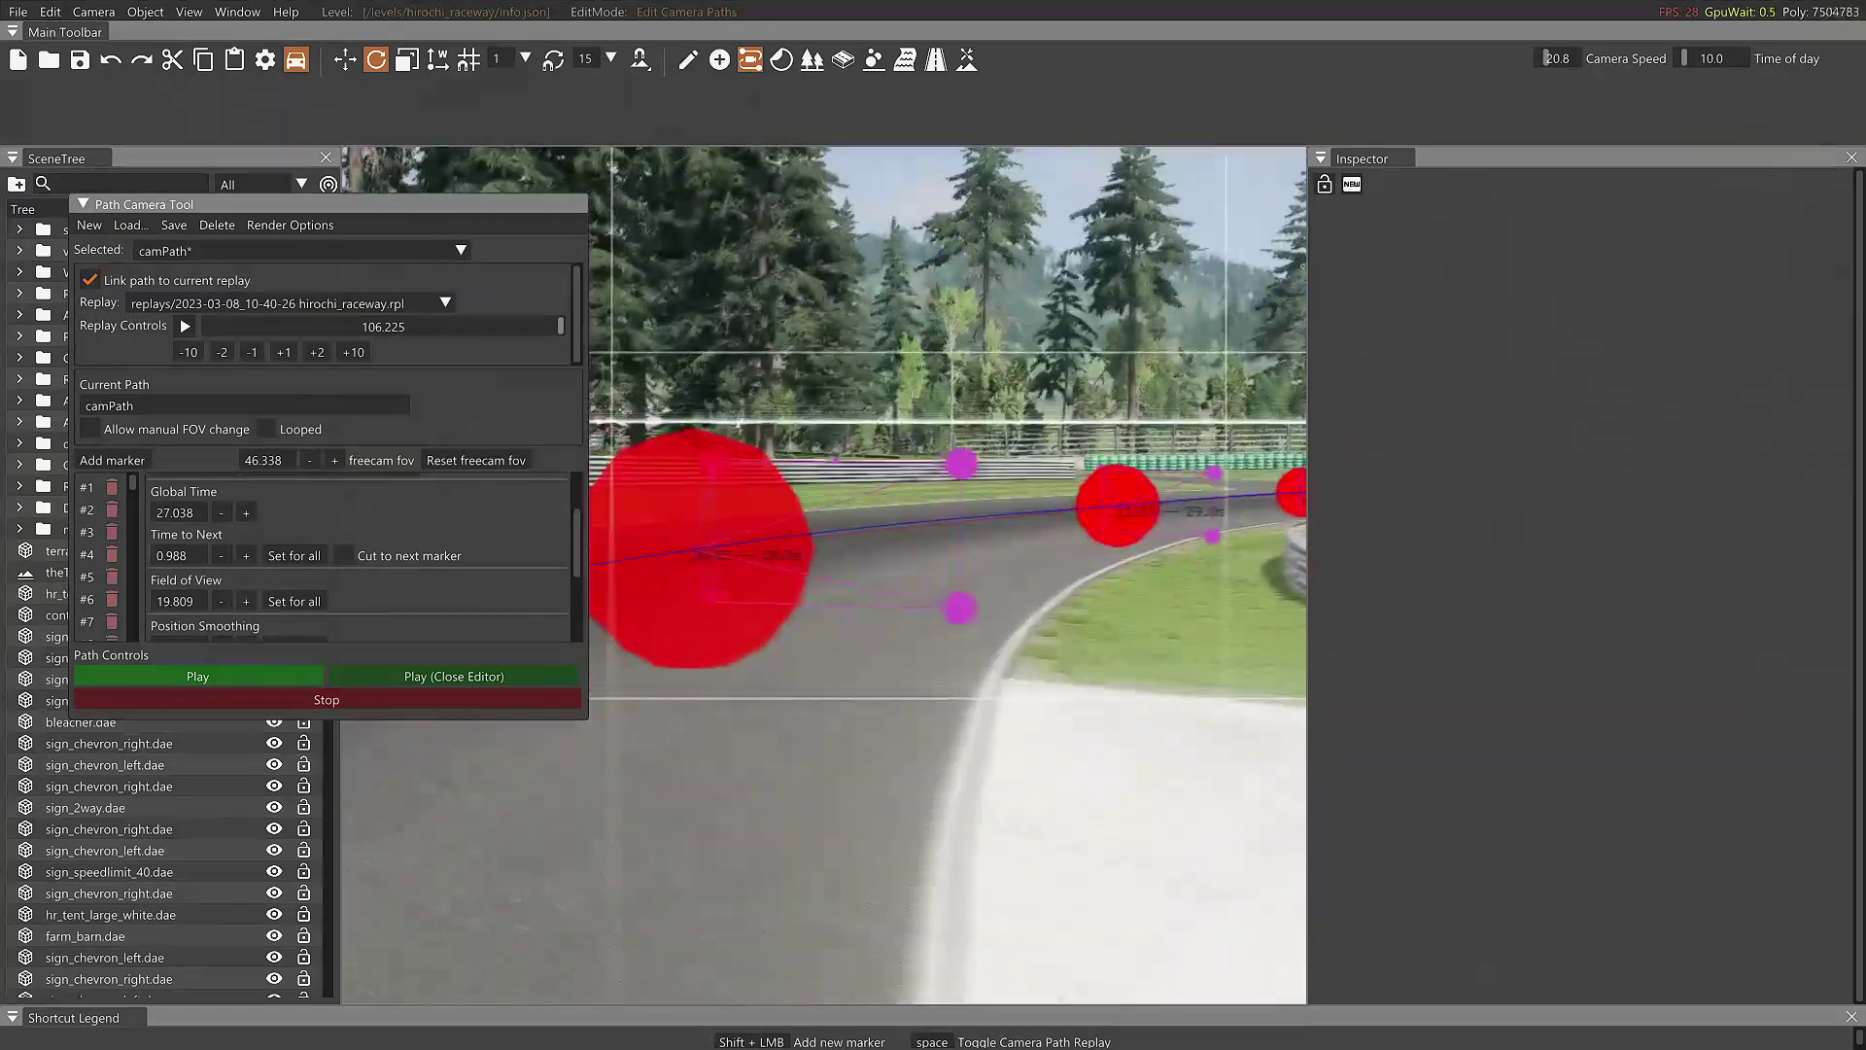
left_click(910, 551)
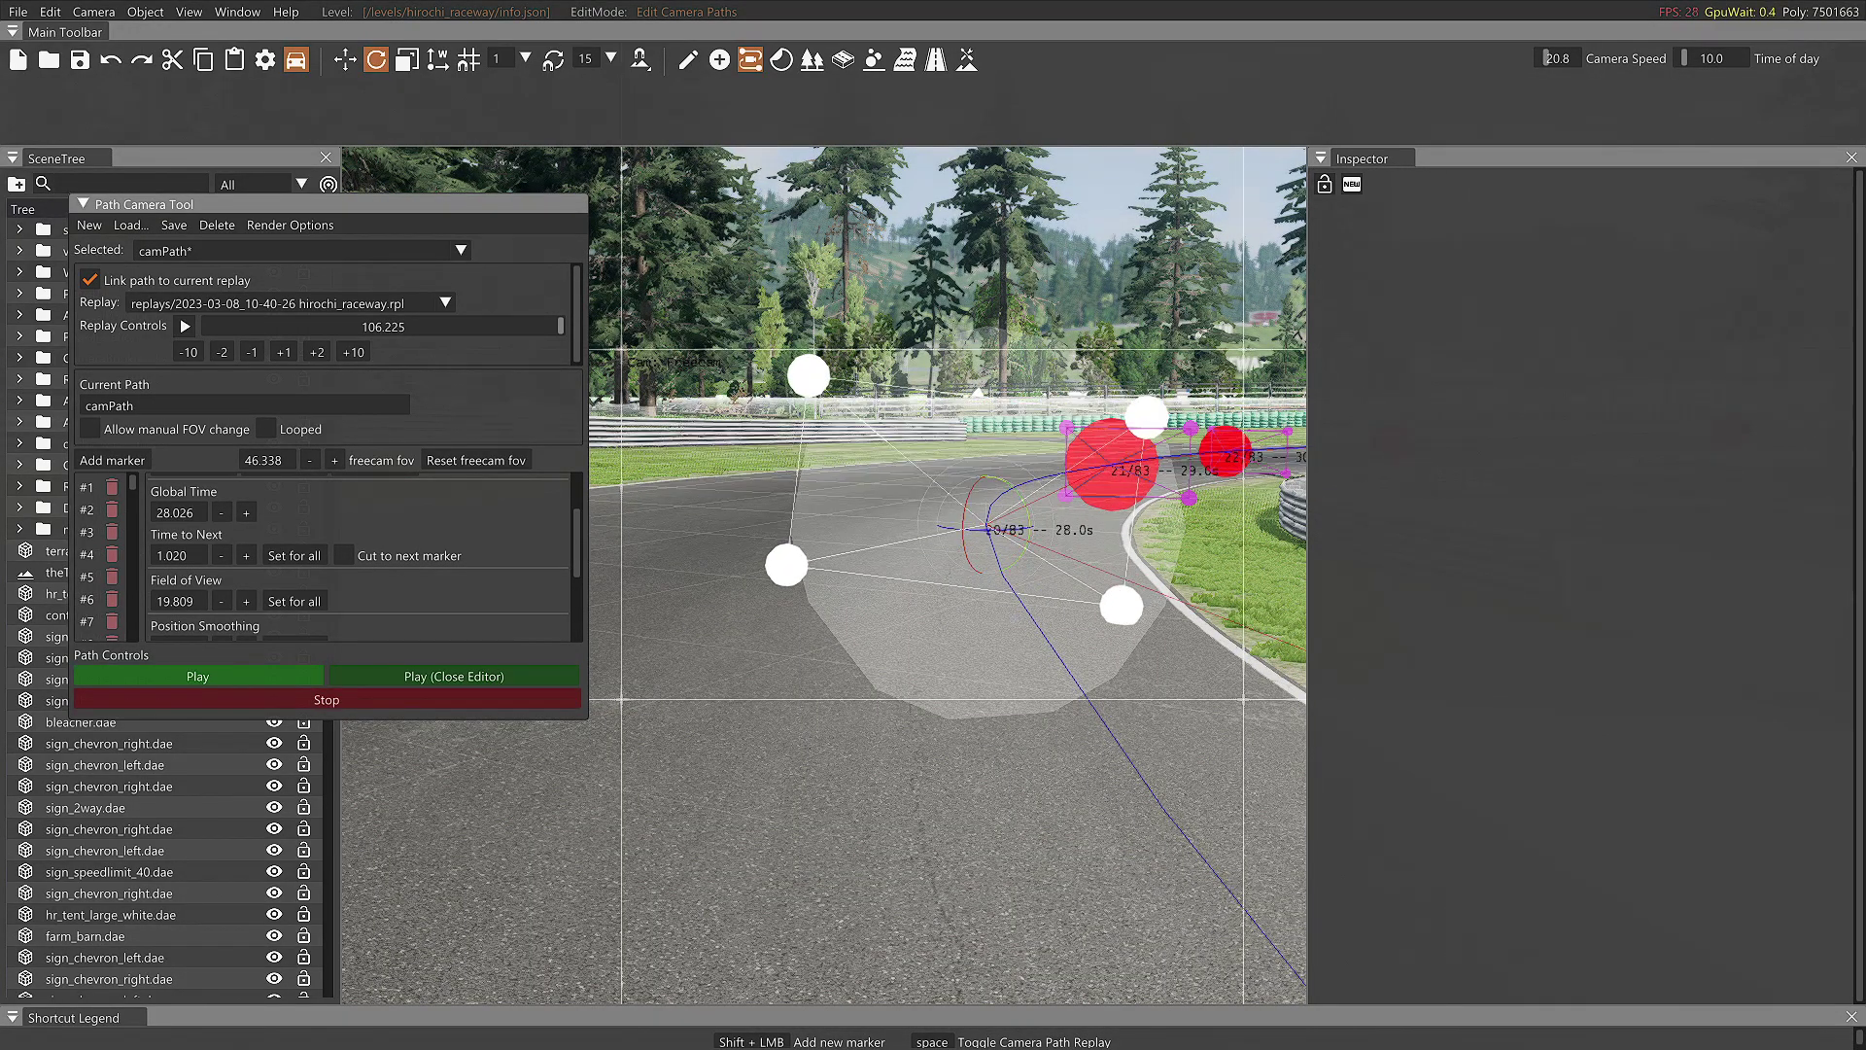
key("w")
left_click(935, 550)
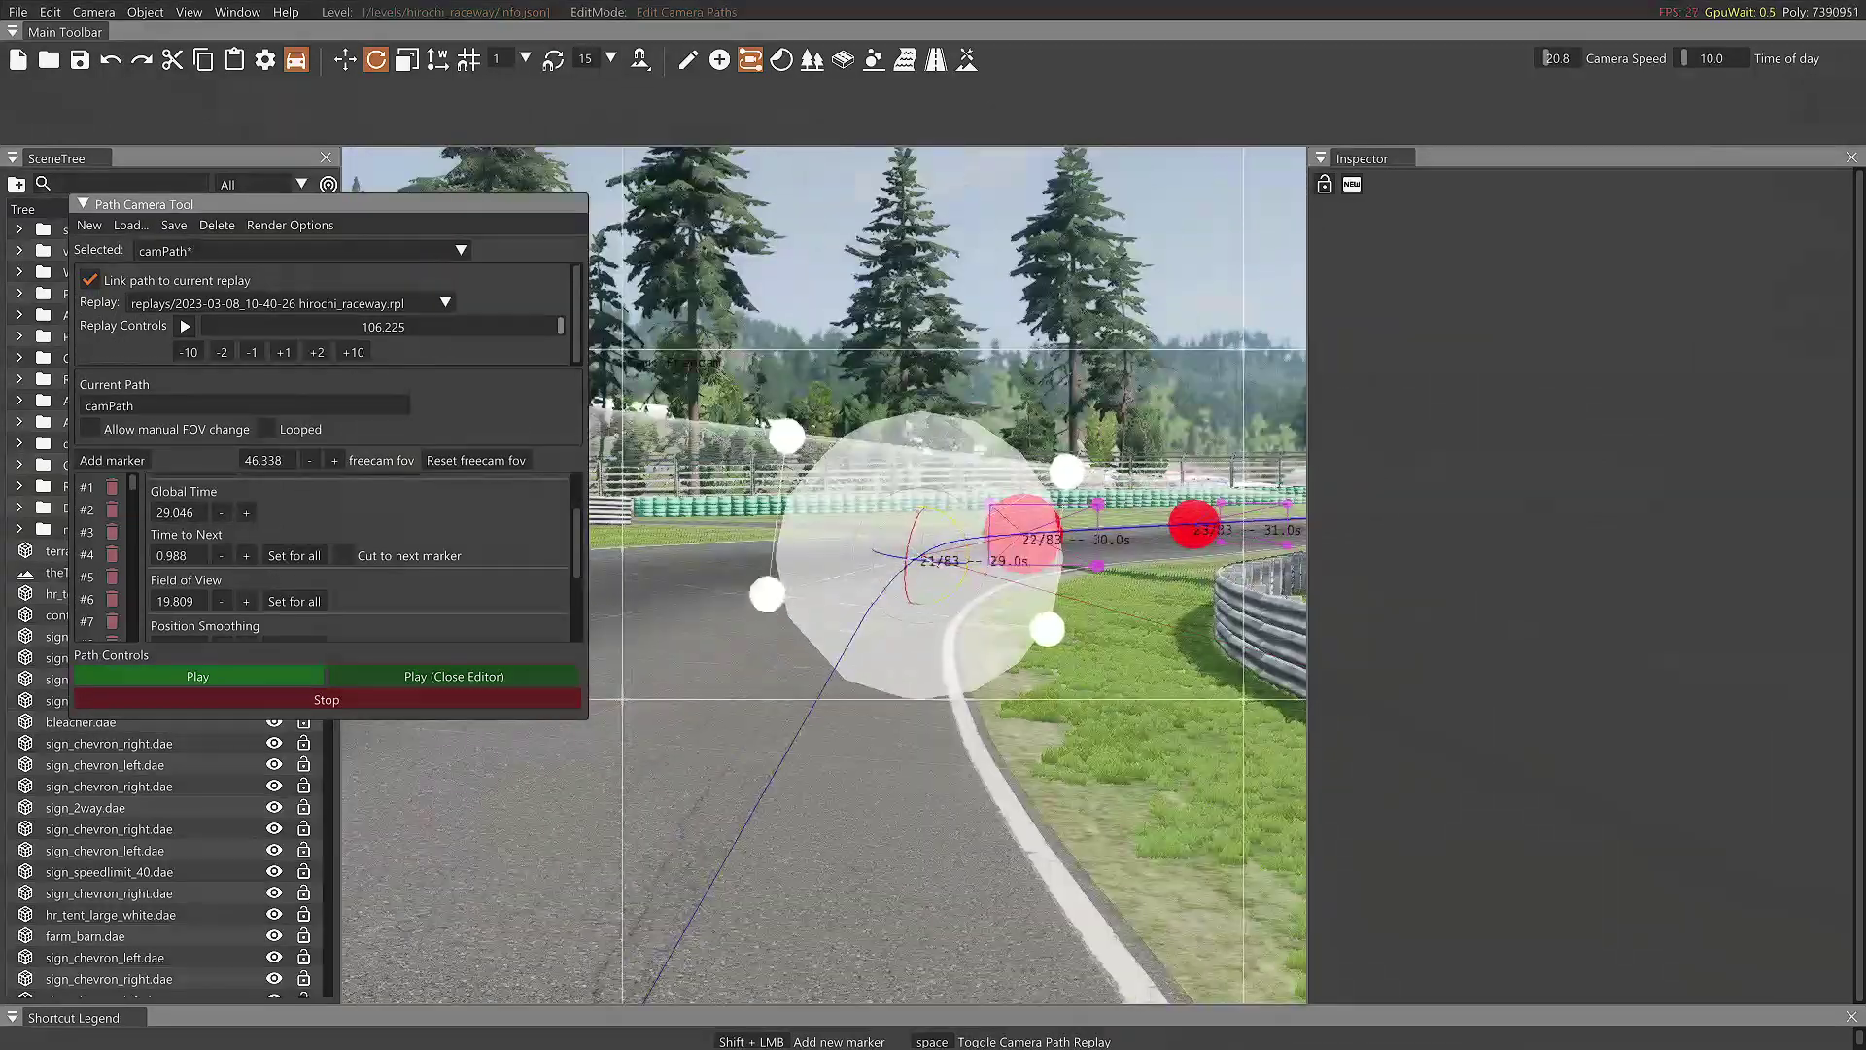
key("w")
left_click(926, 622)
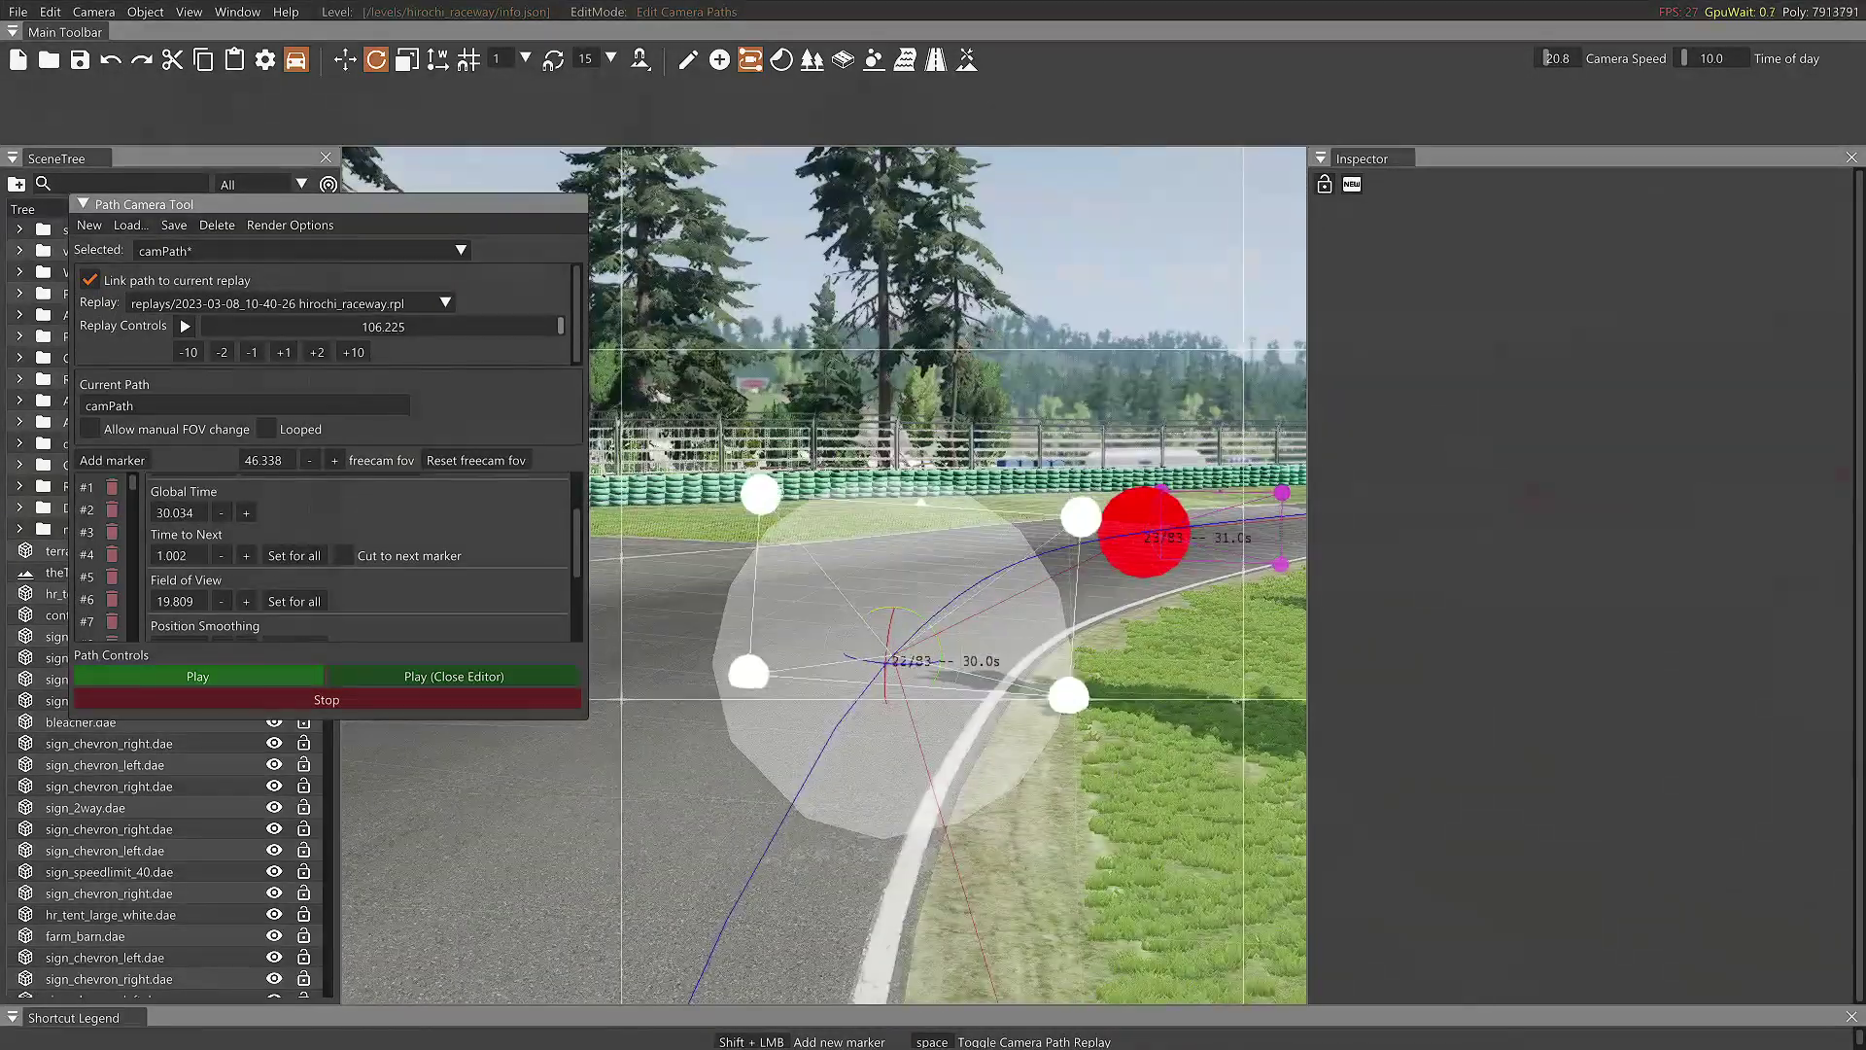
key("w")
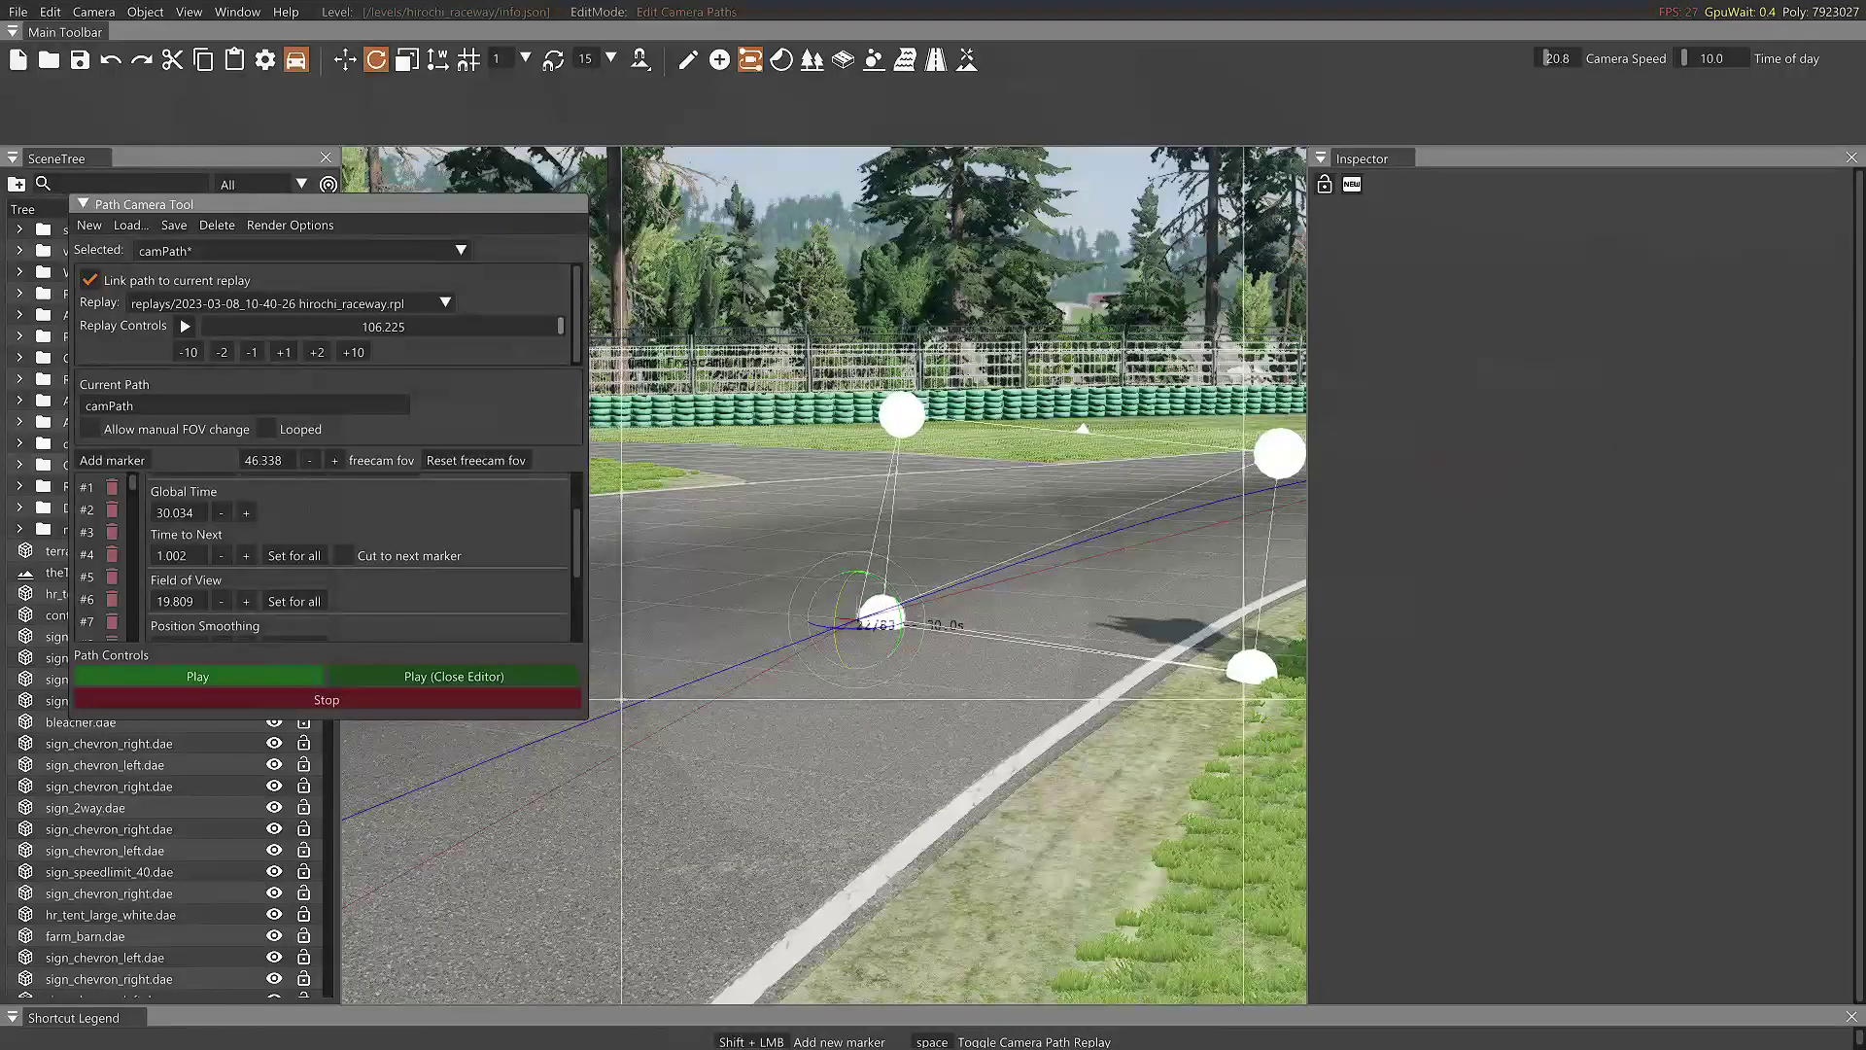
key("w")
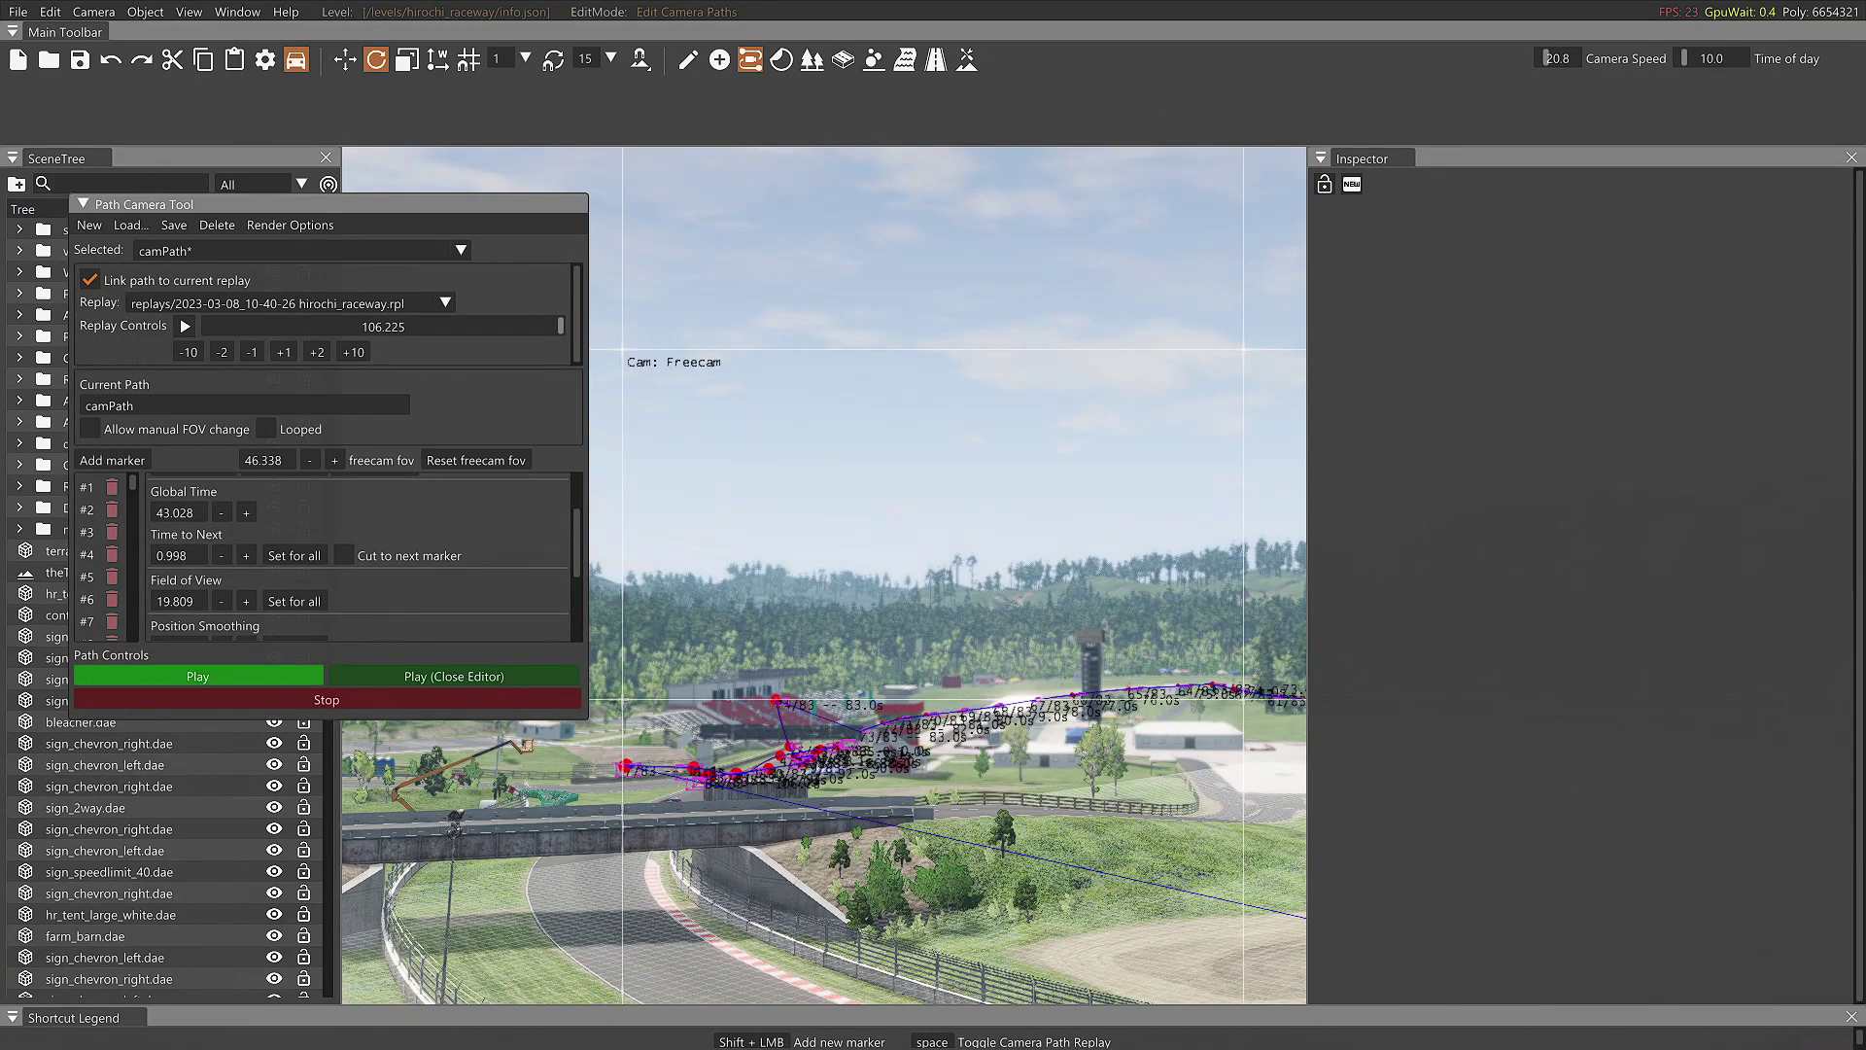
- Preview the camera path with the linked replay in the editor, stop it, and look over the markers along the straight
left_click(197, 676)
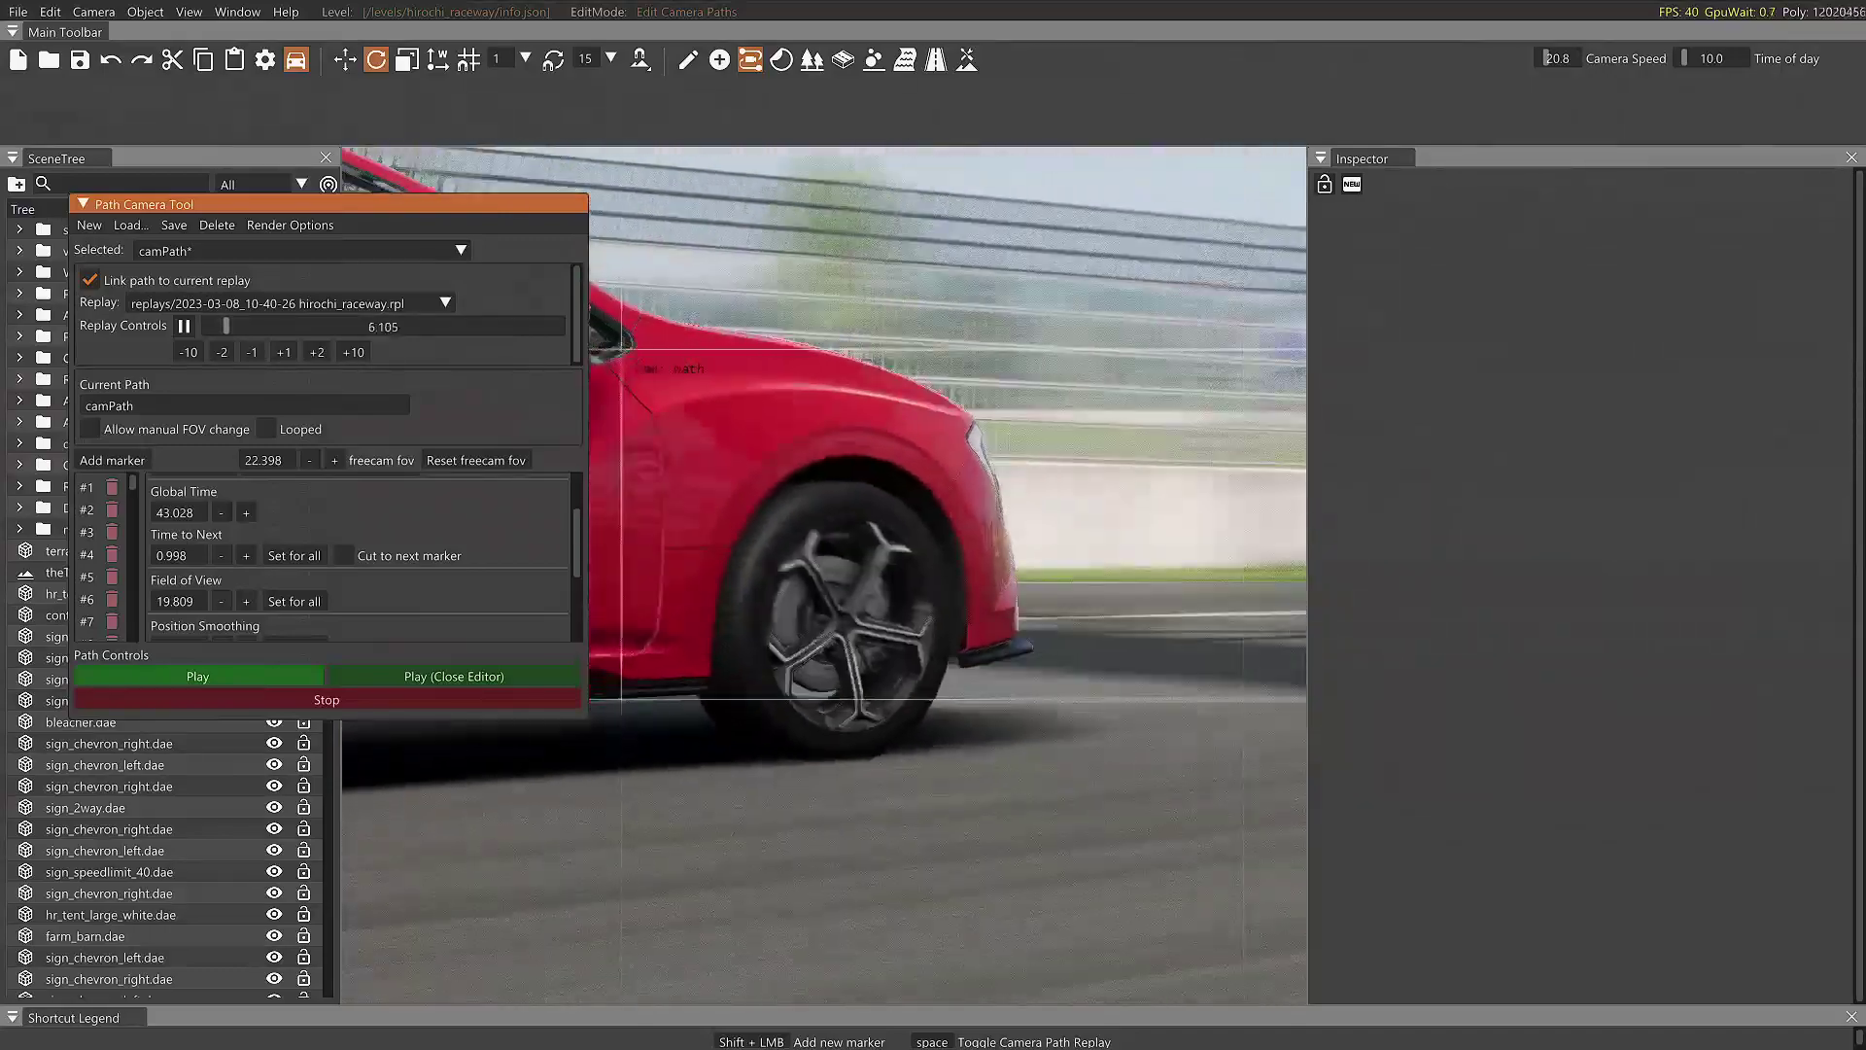
left_click(238, 698)
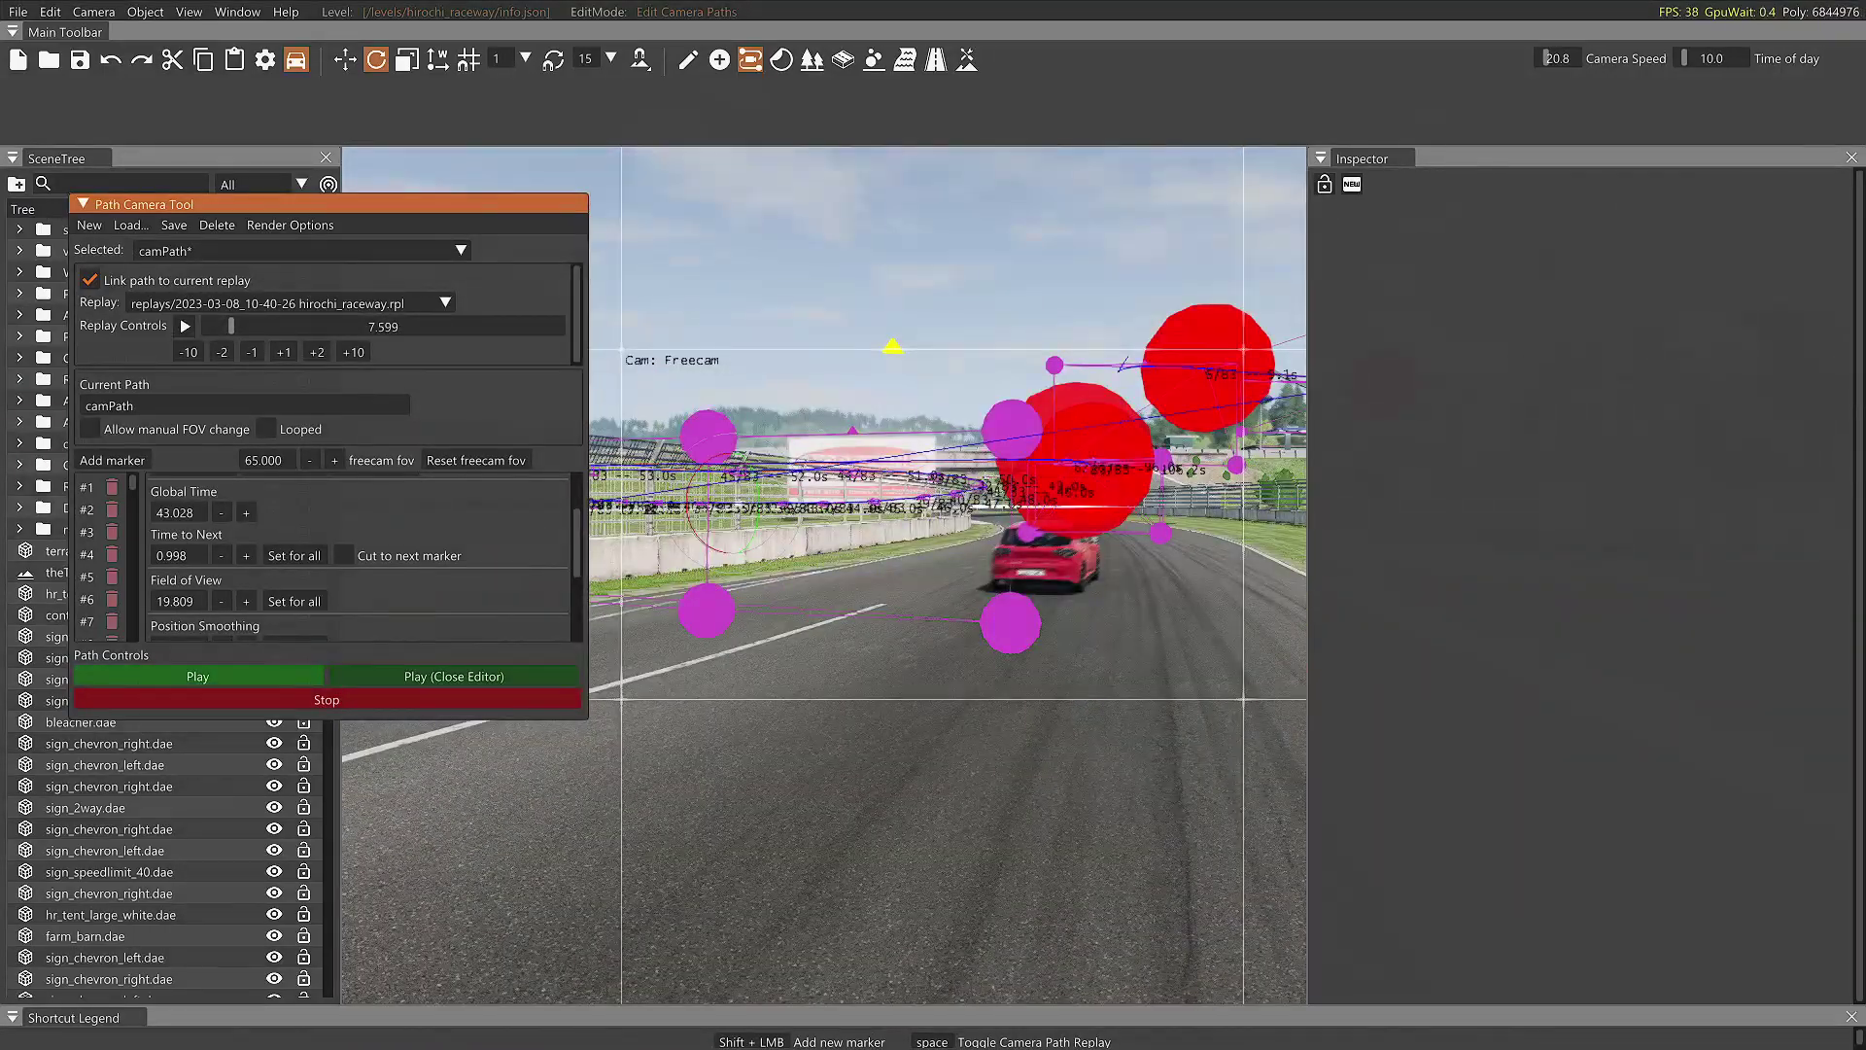
key("w")
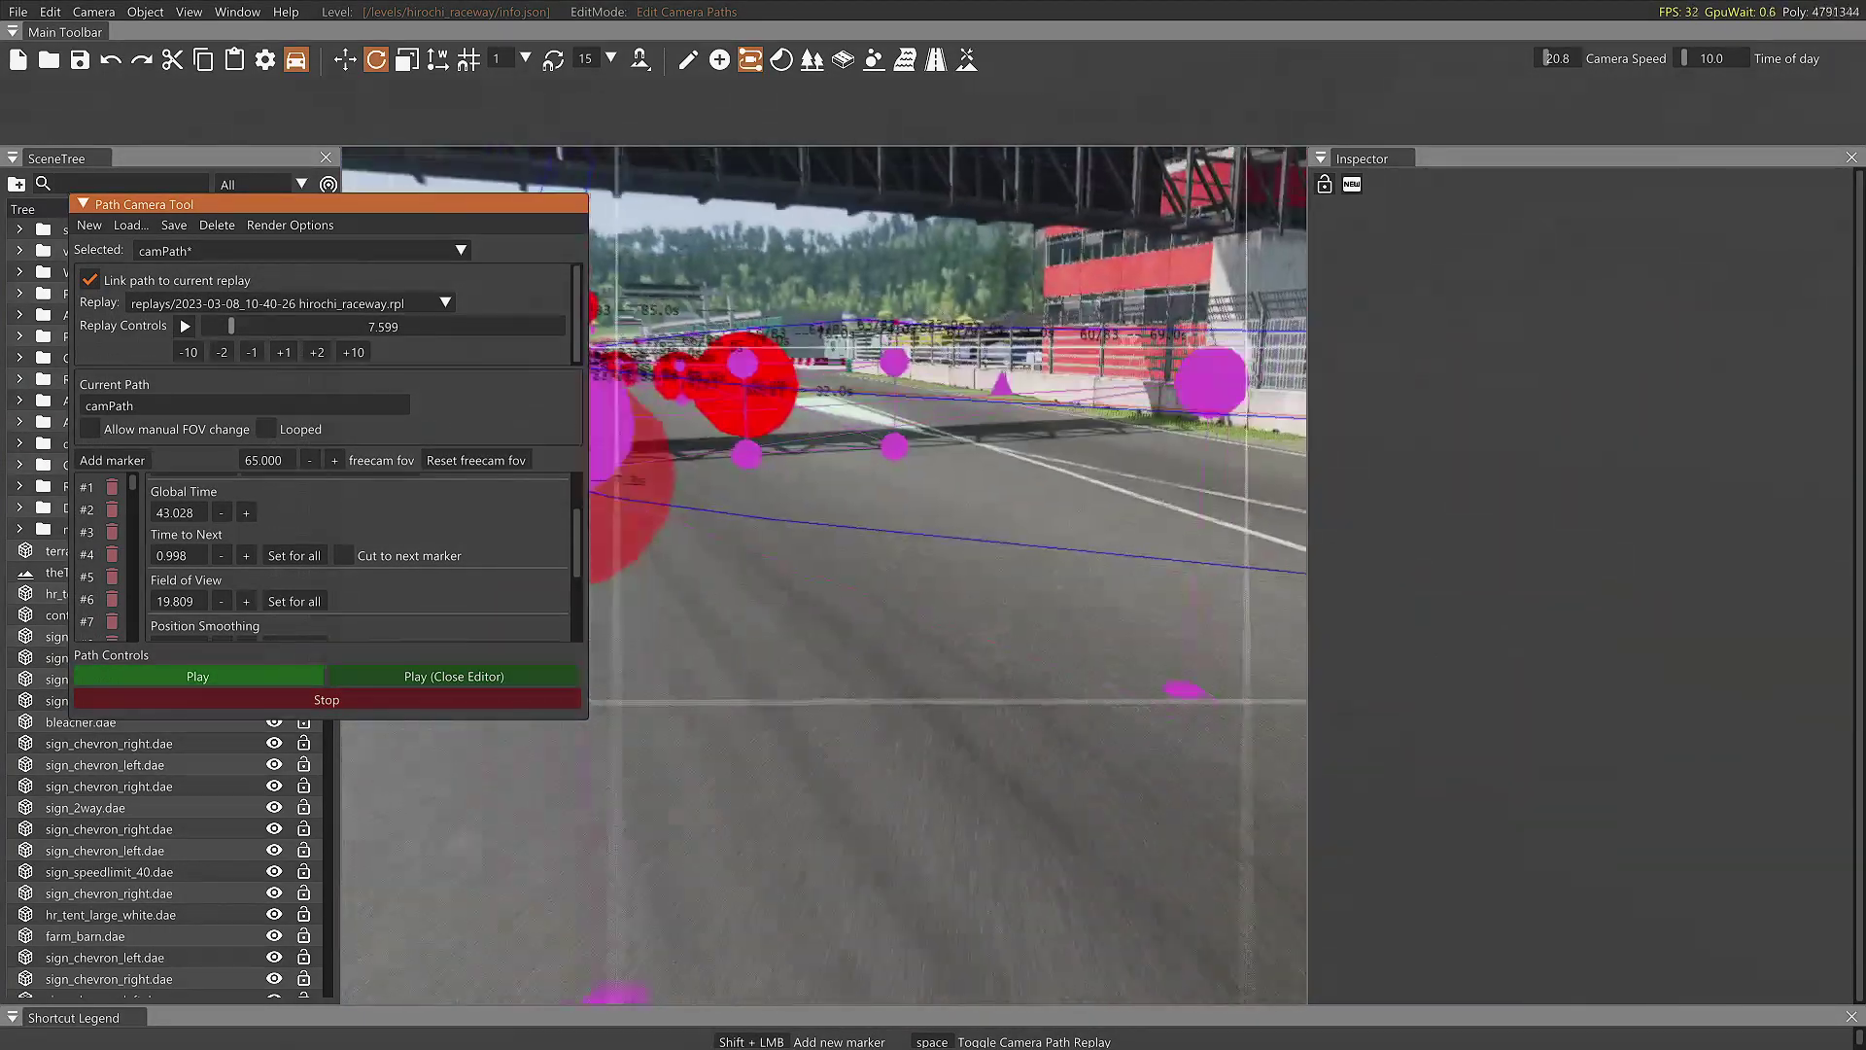
key("s")
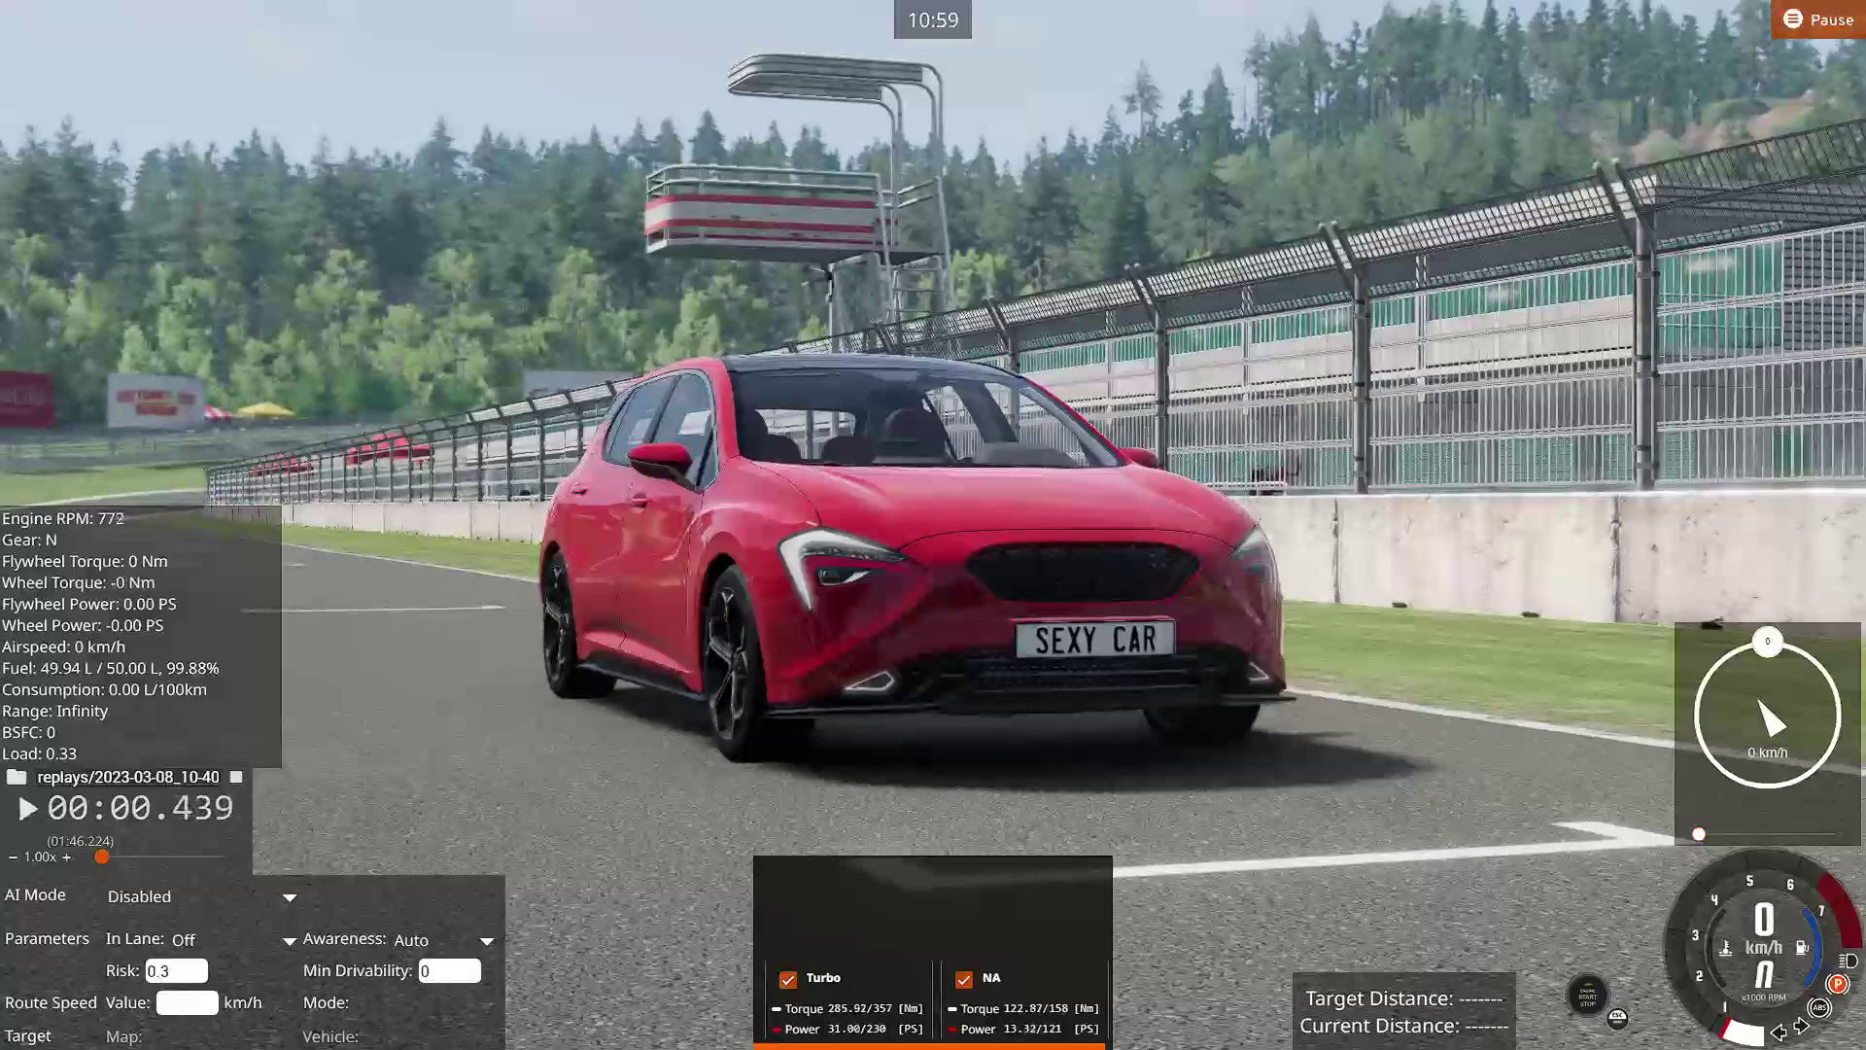
- Rewind the replay to its start and hide the interface for the full camera-path run, restoring it at the replay's end
key("Left")
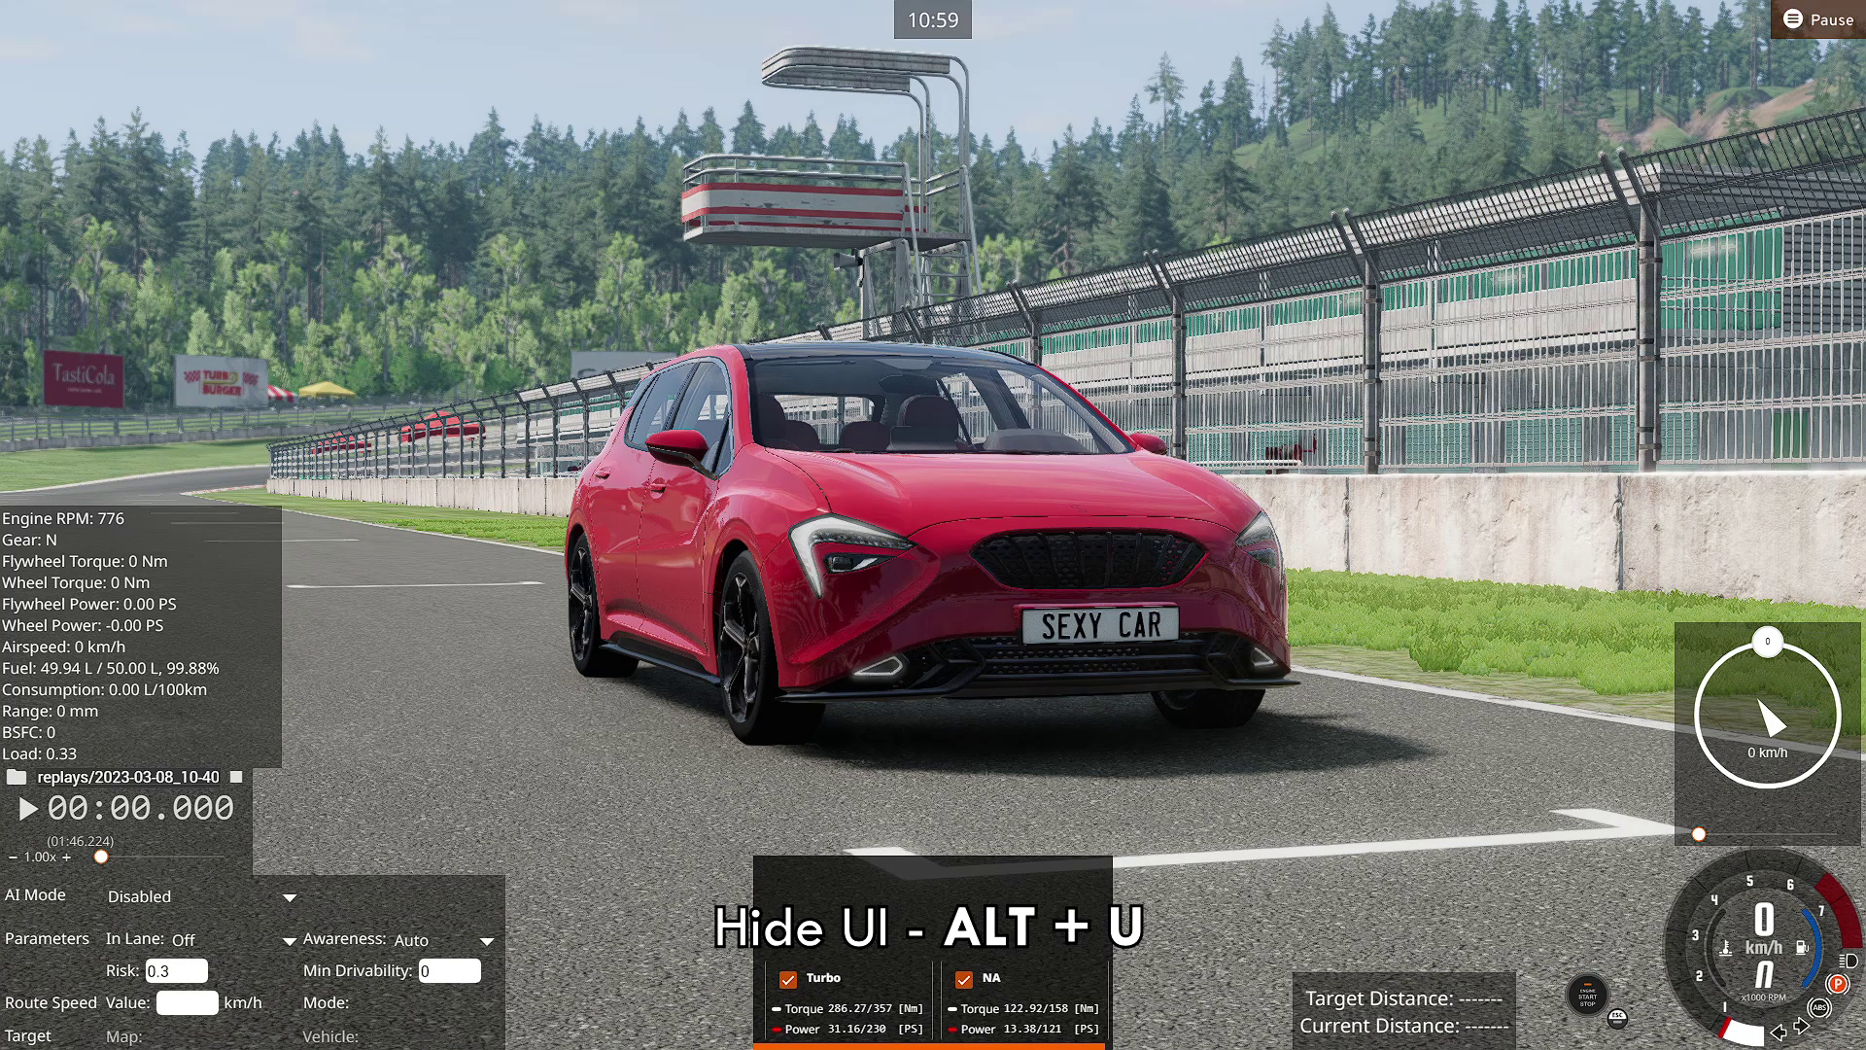
key("alt+u")
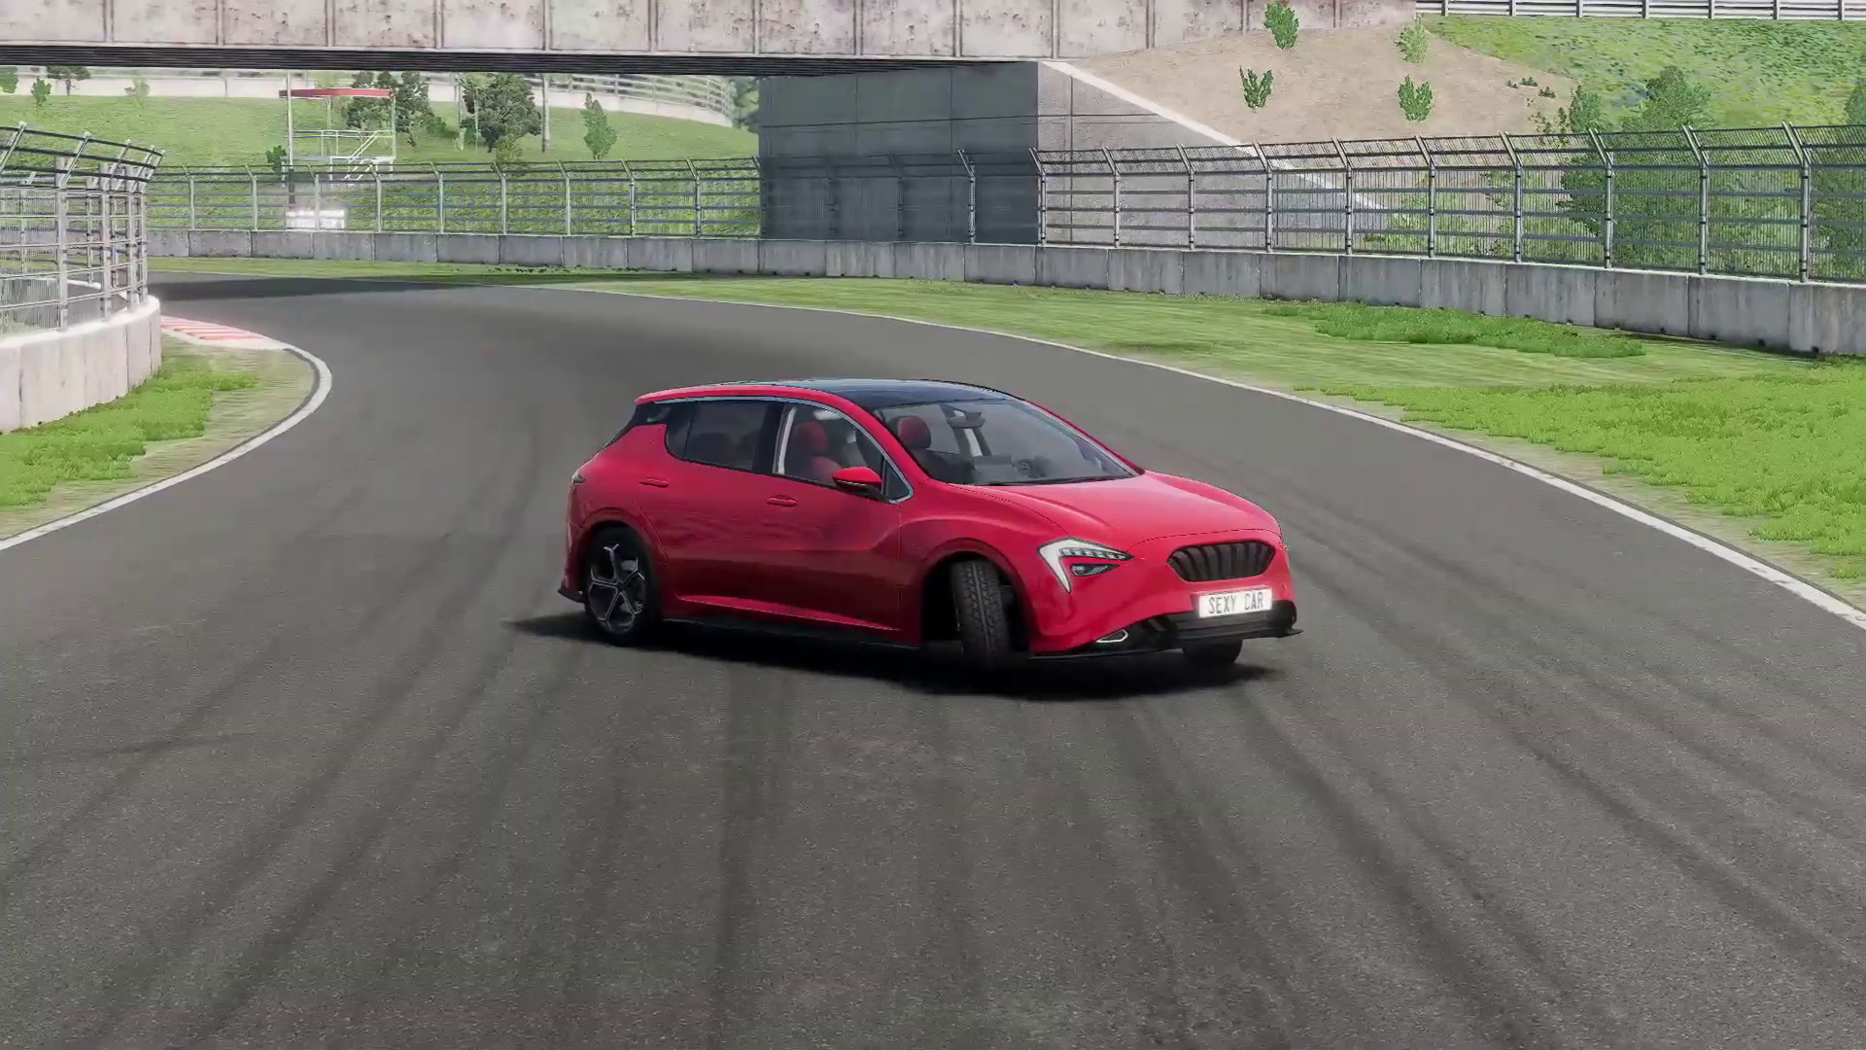
key("alt+u")
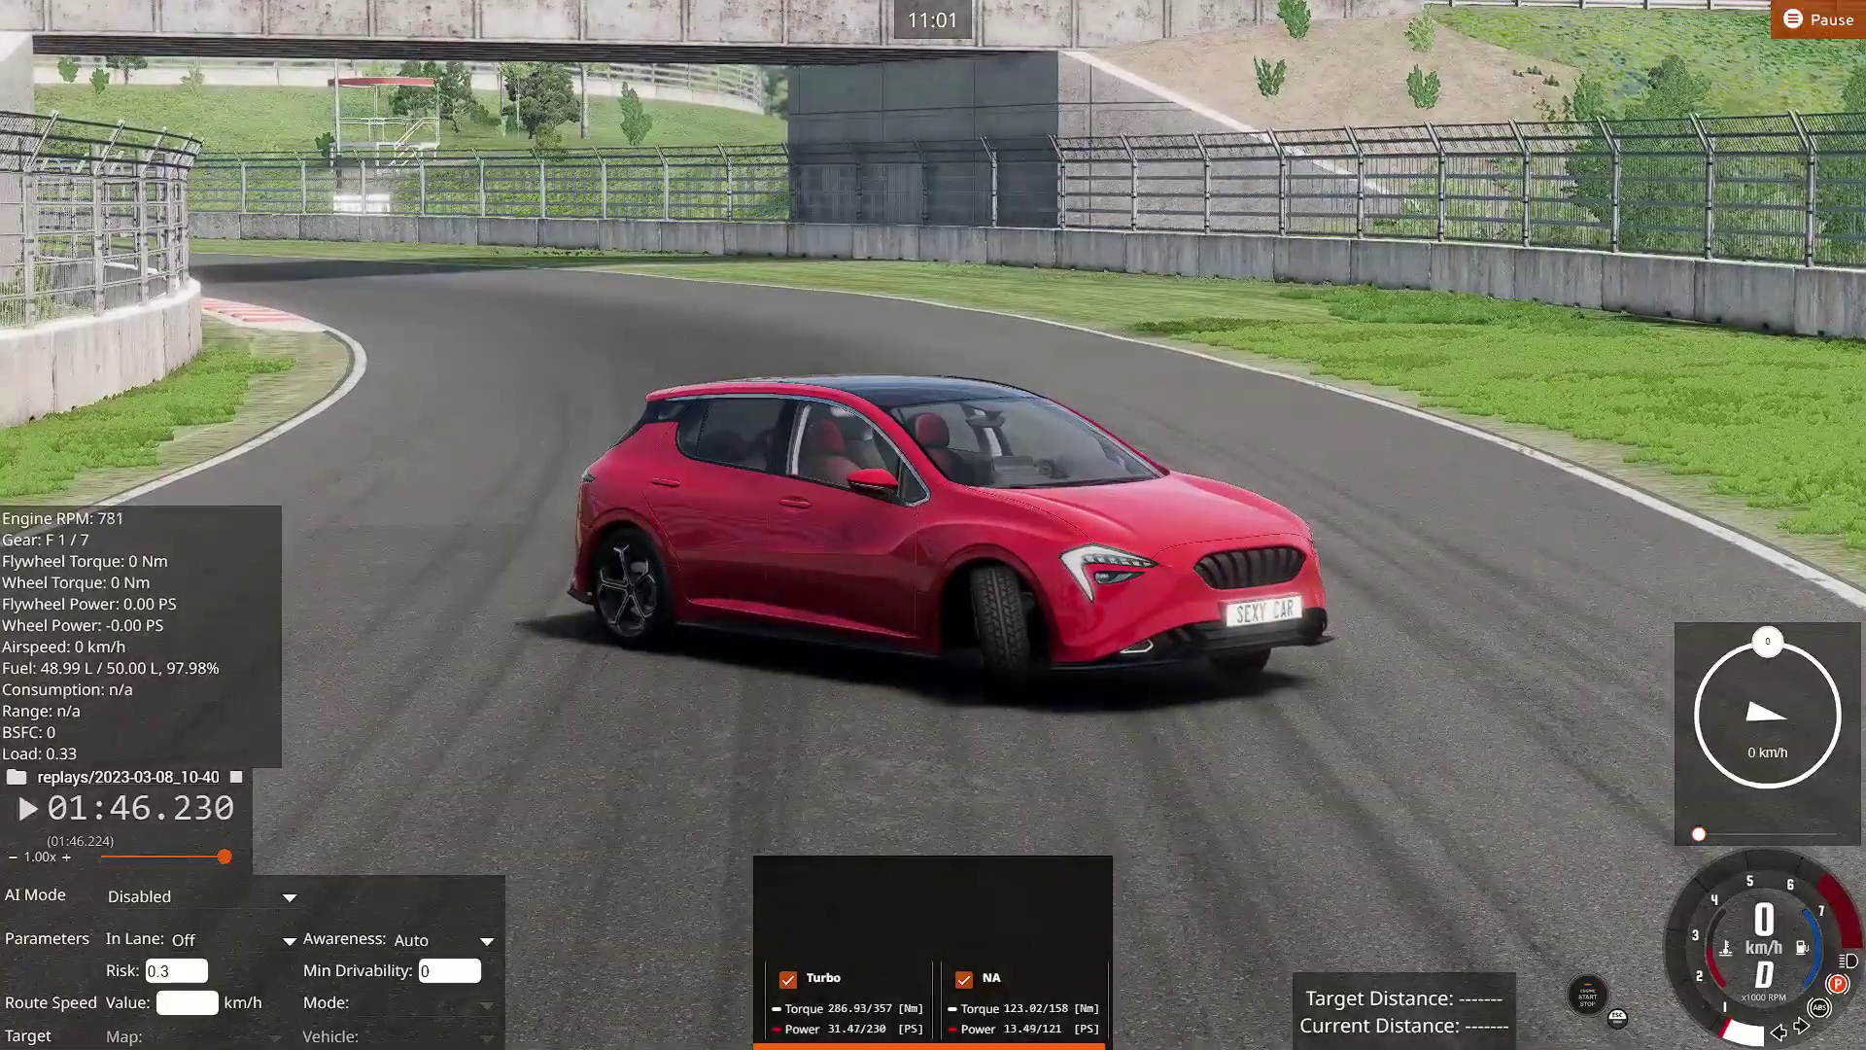